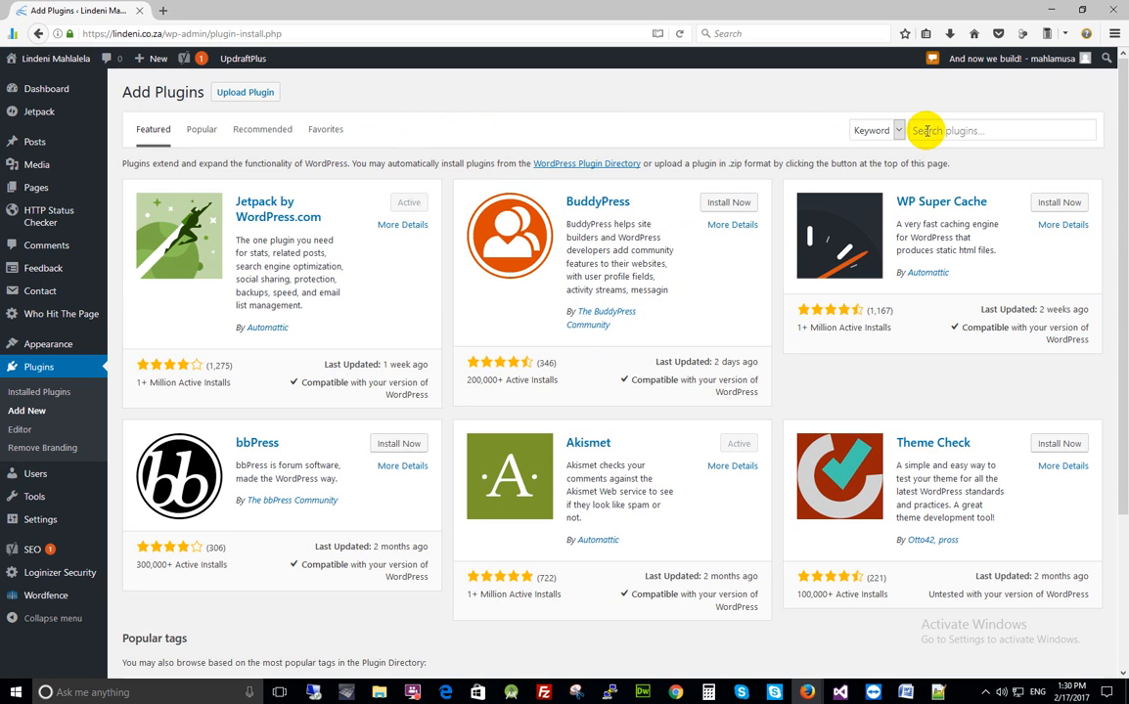
Search the plugins for 'mpmf' and install Multi Purpose Mail Form
click(925, 130)
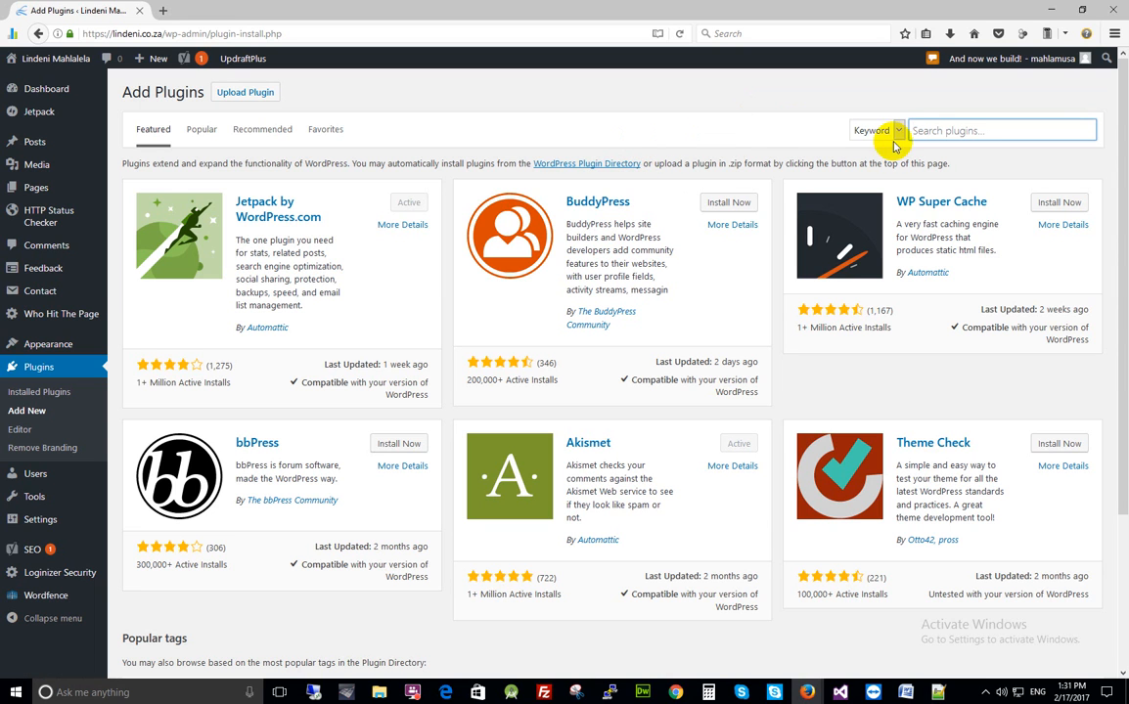
click(927, 129)
click(934, 128)
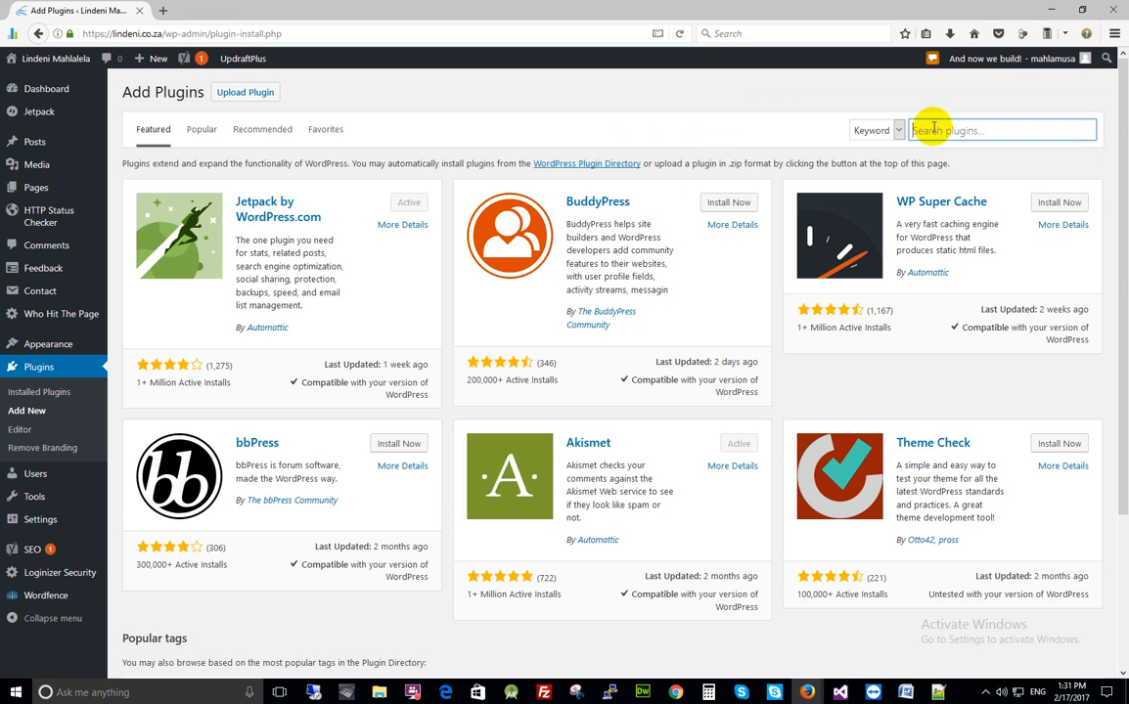
text(m)
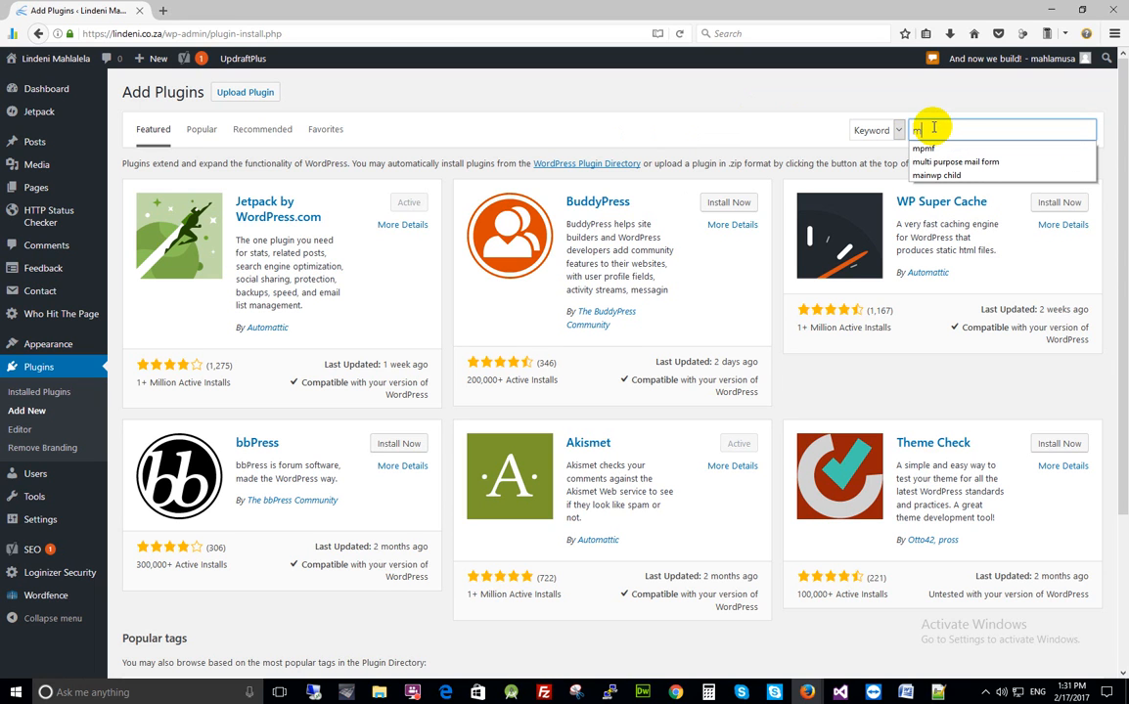
text(p)
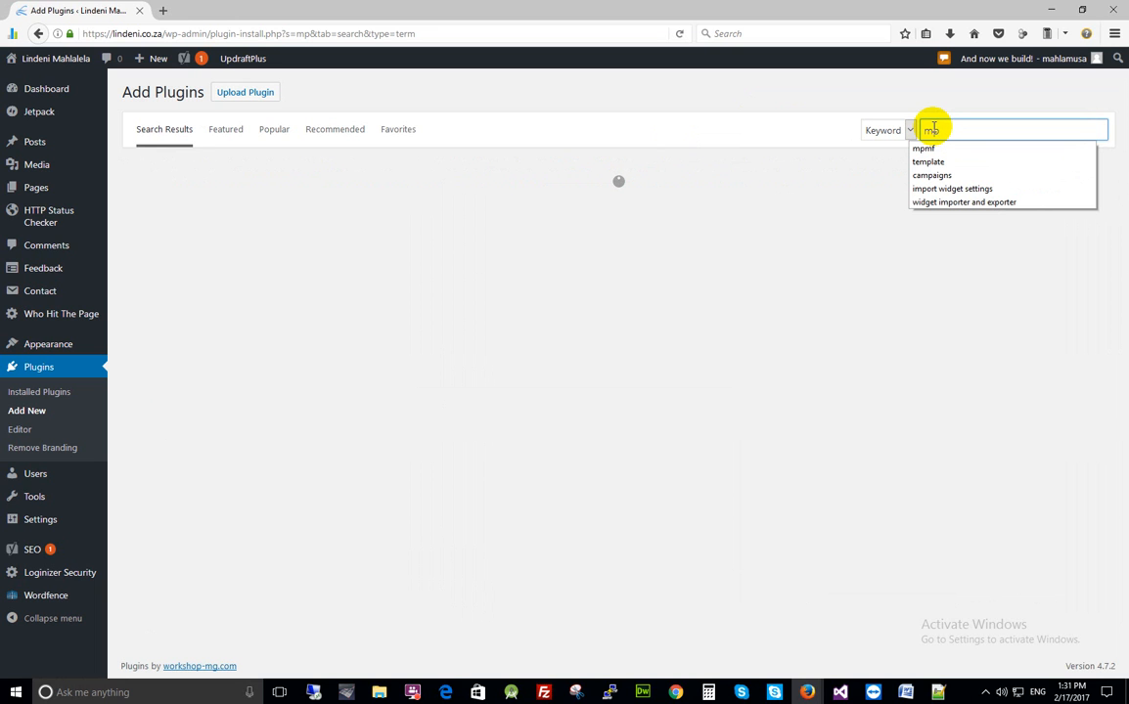
text(mf)
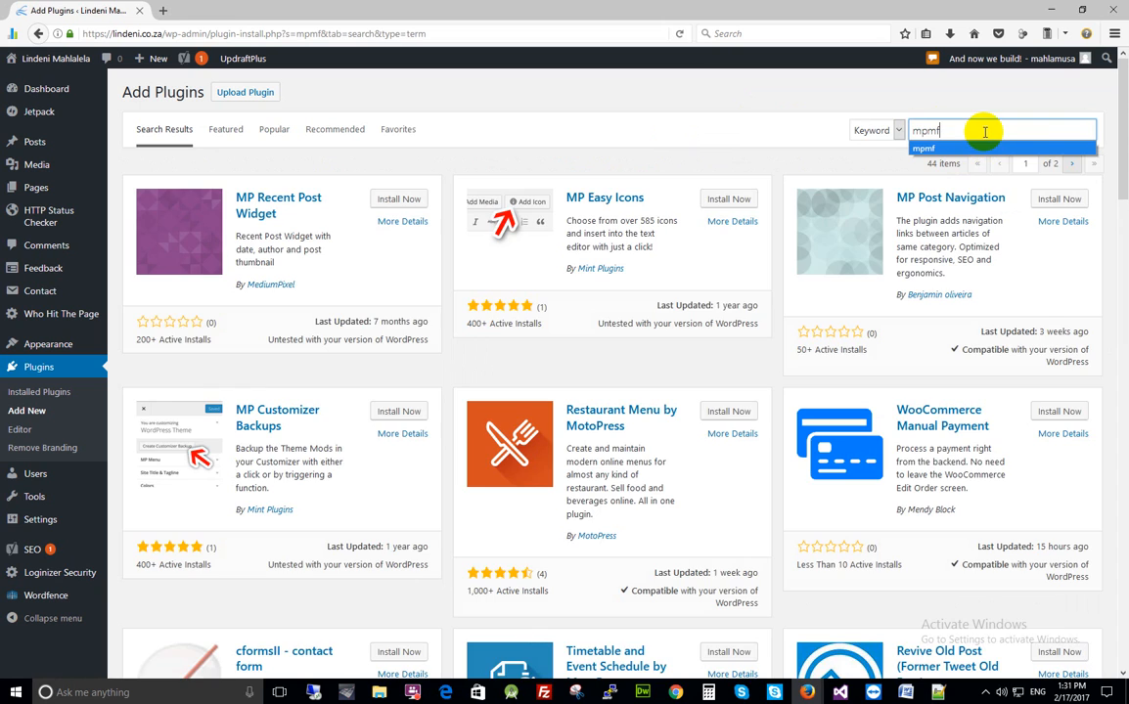
click(968, 149)
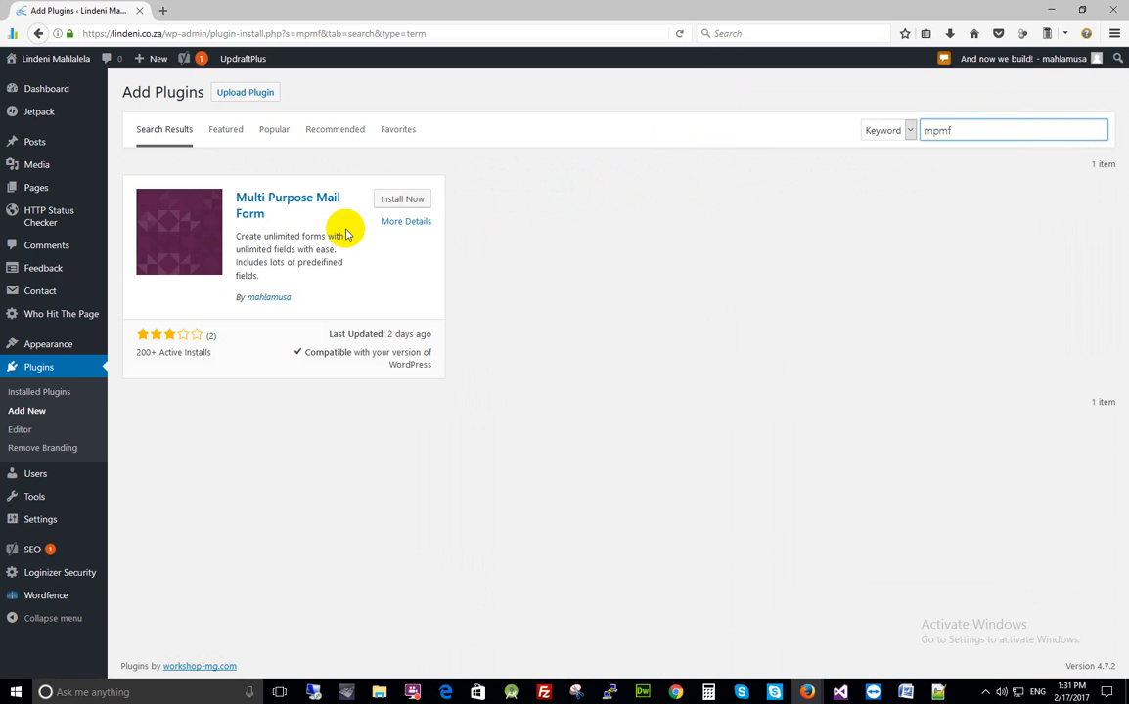
click(400, 201)
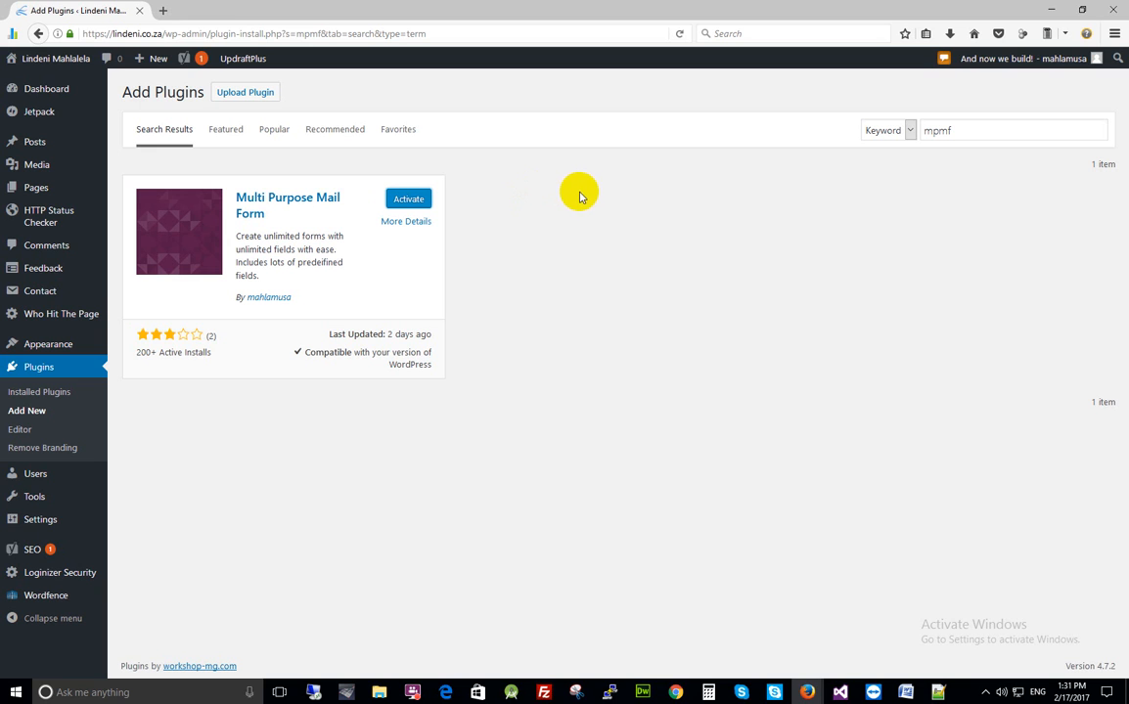
Activate Multi Purpose Mail Form and go to its MPMF Settings page
click(406, 200)
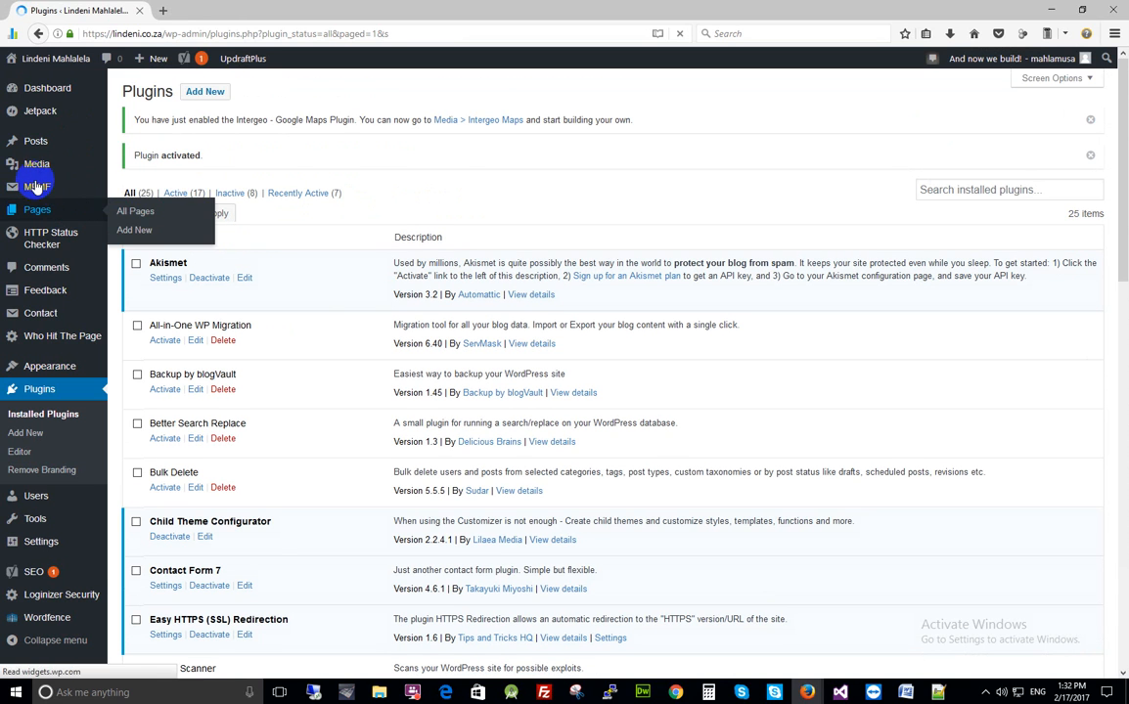
mouse_move(19, 190)
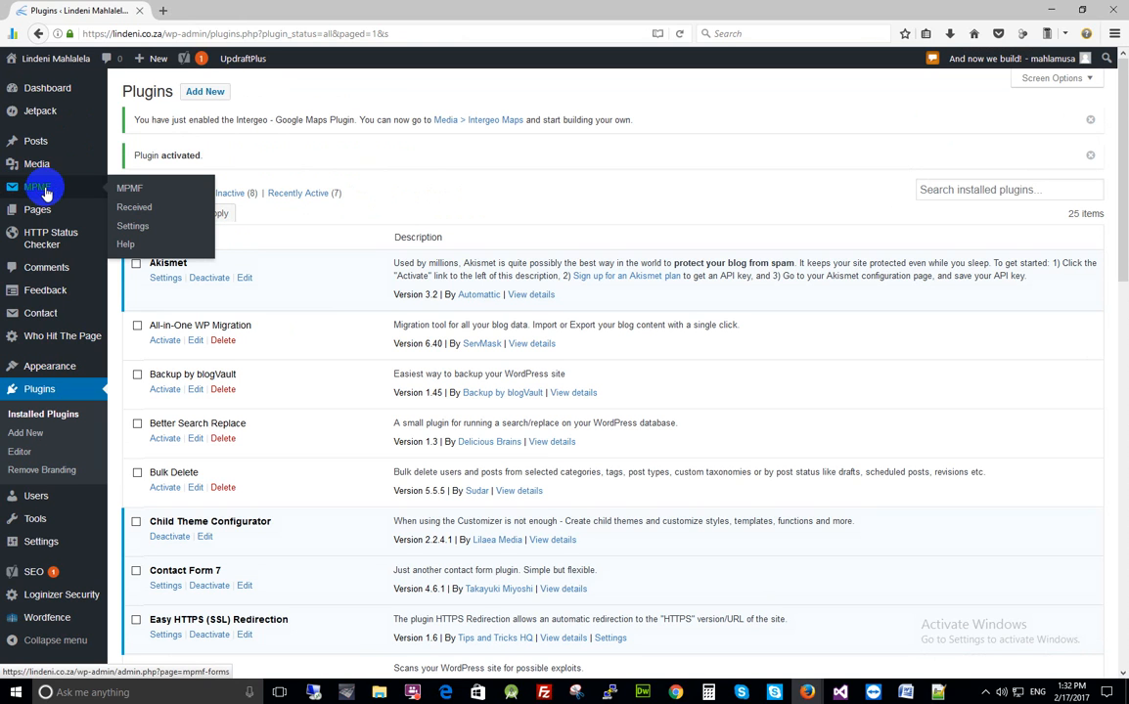
click(135, 228)
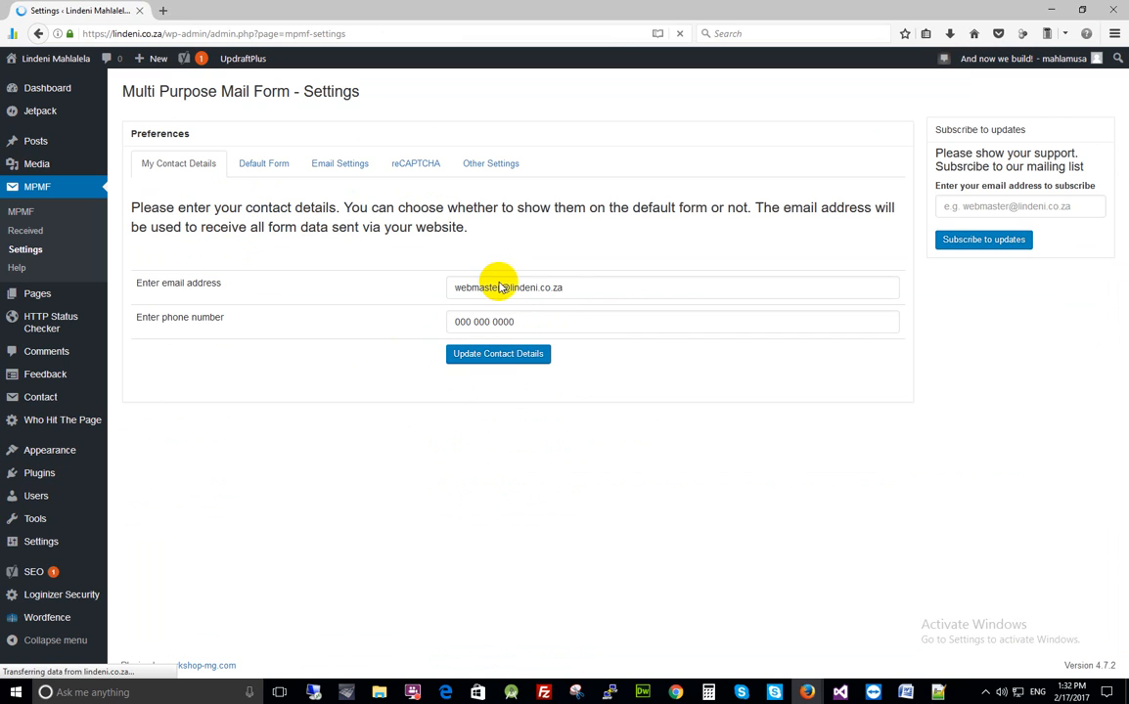
drag(569, 288, 437, 291)
click(593, 294)
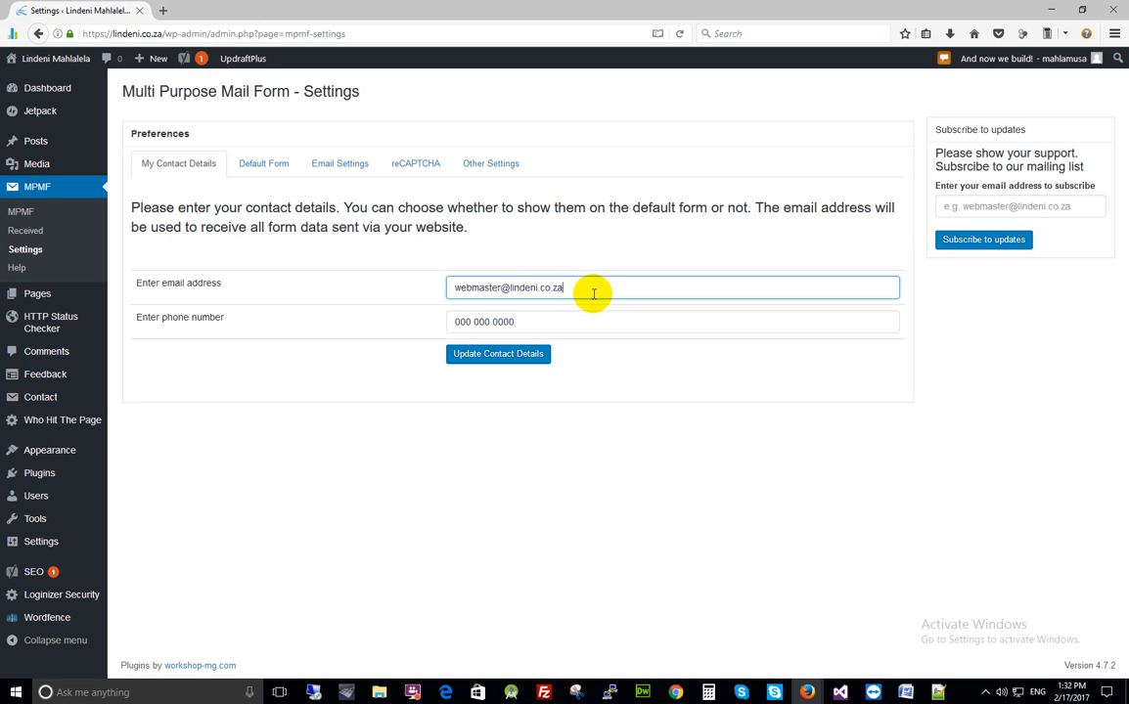
drag(560, 317, 446, 326)
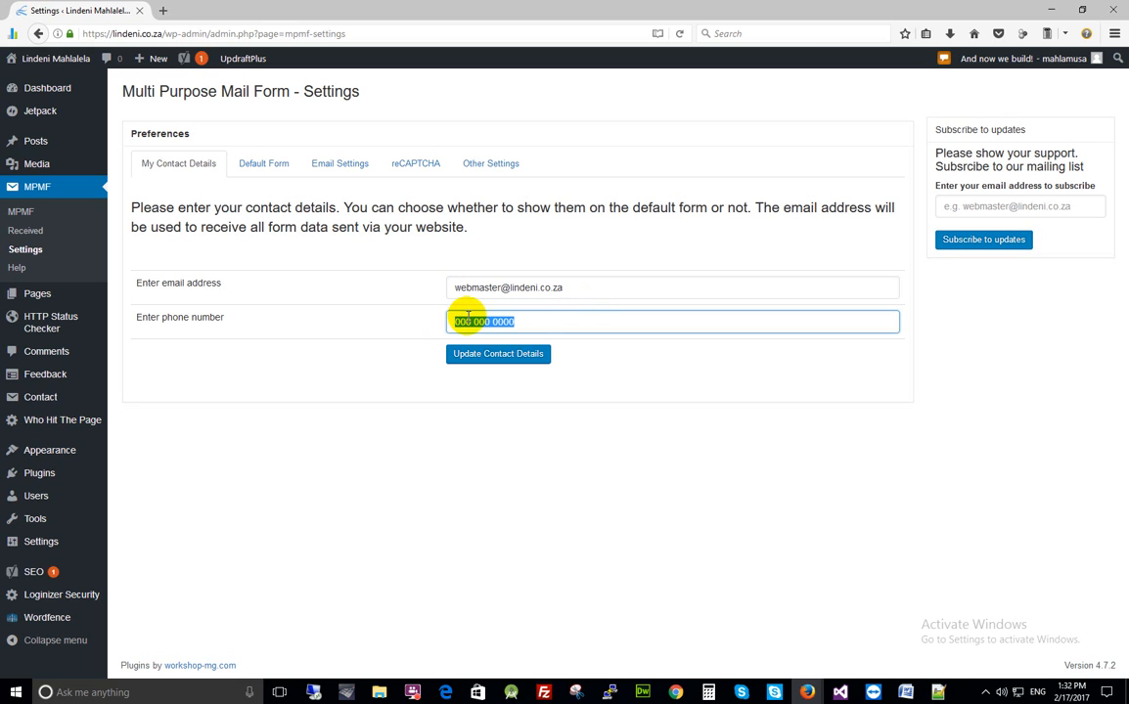
click(529, 321)
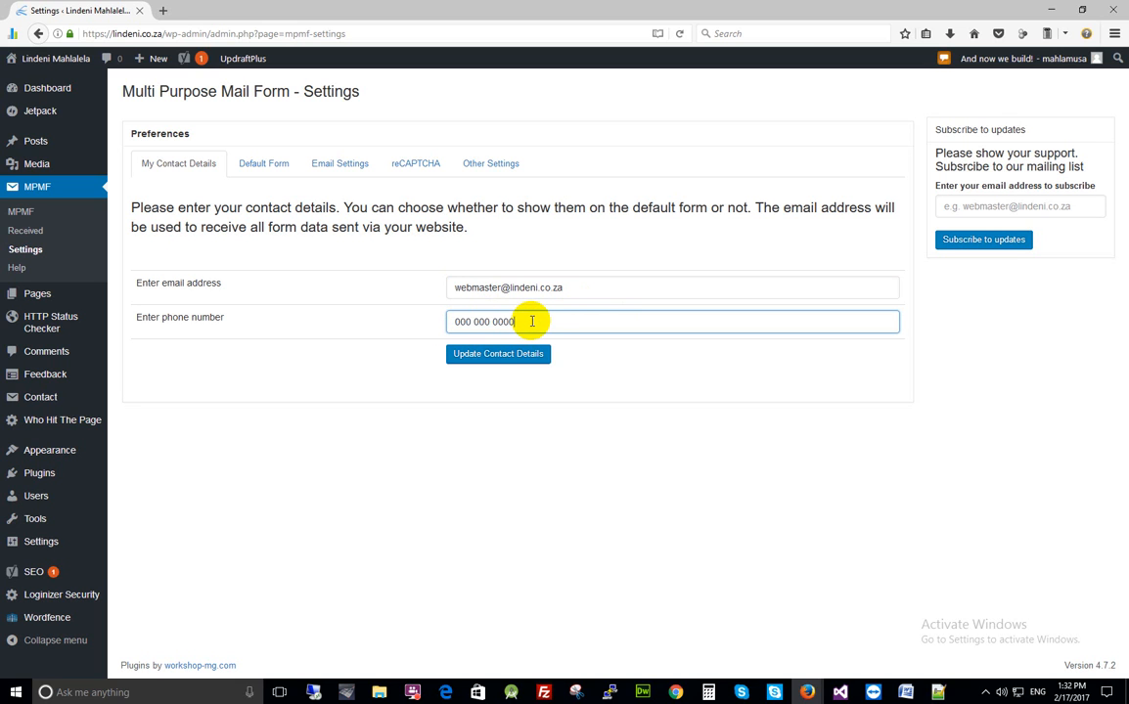
click(575, 285)
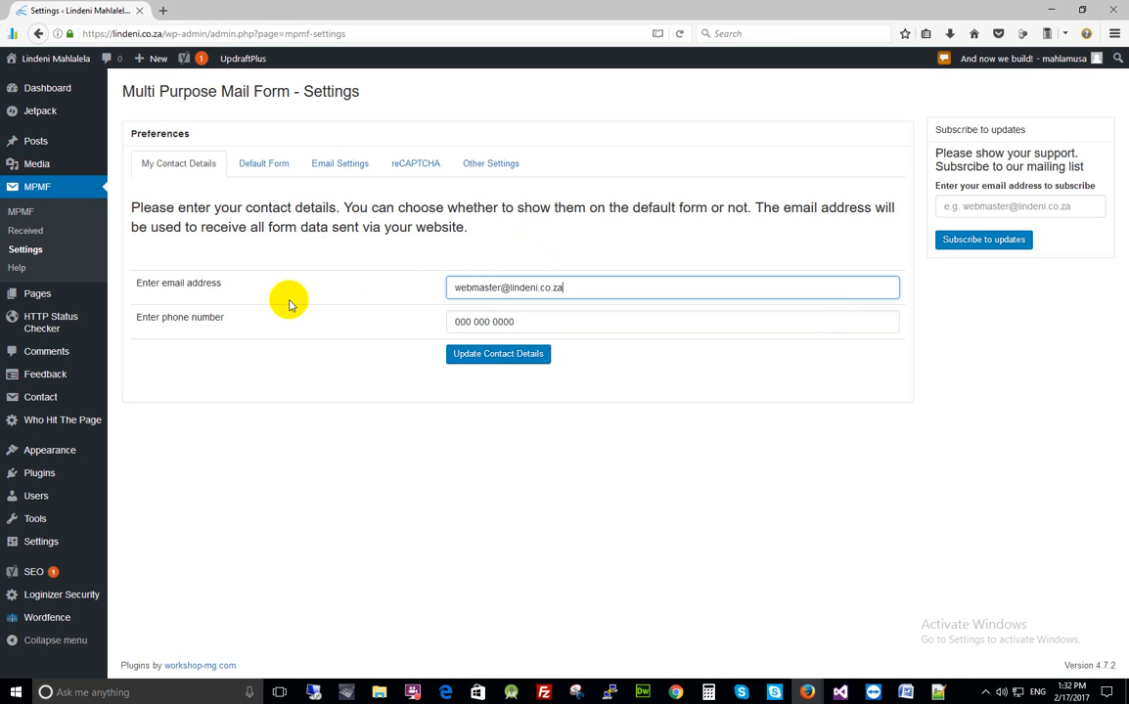
drag(574, 286, 447, 286)
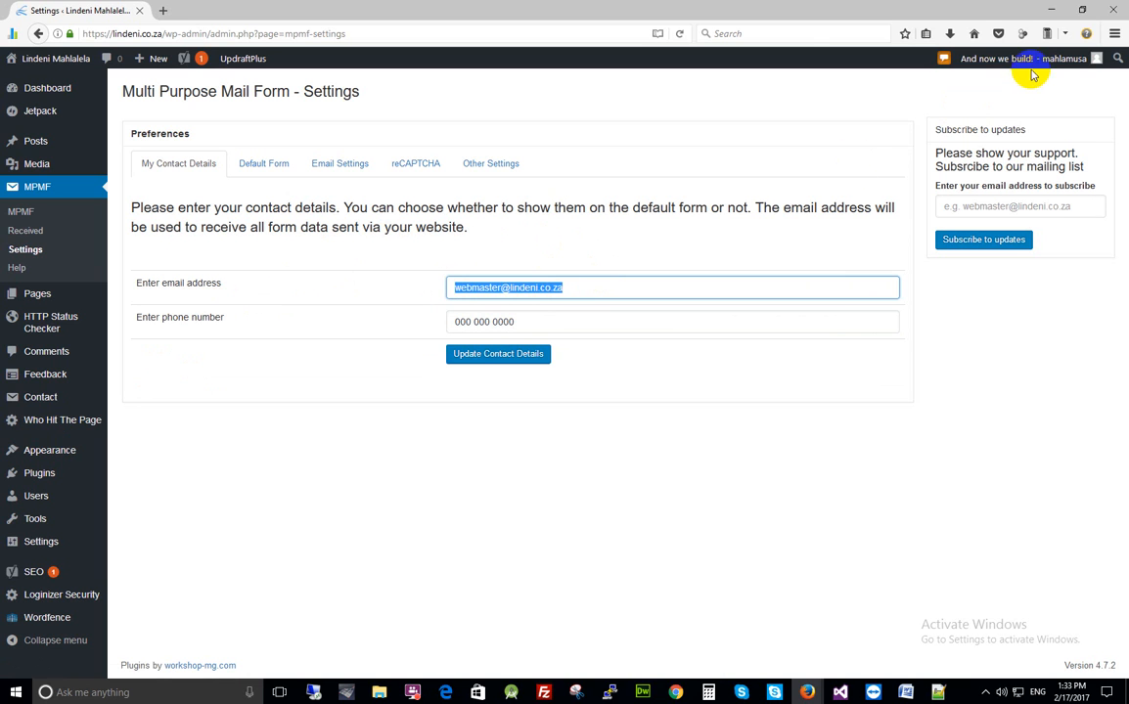
mouse_move(989, 62)
click(572, 287)
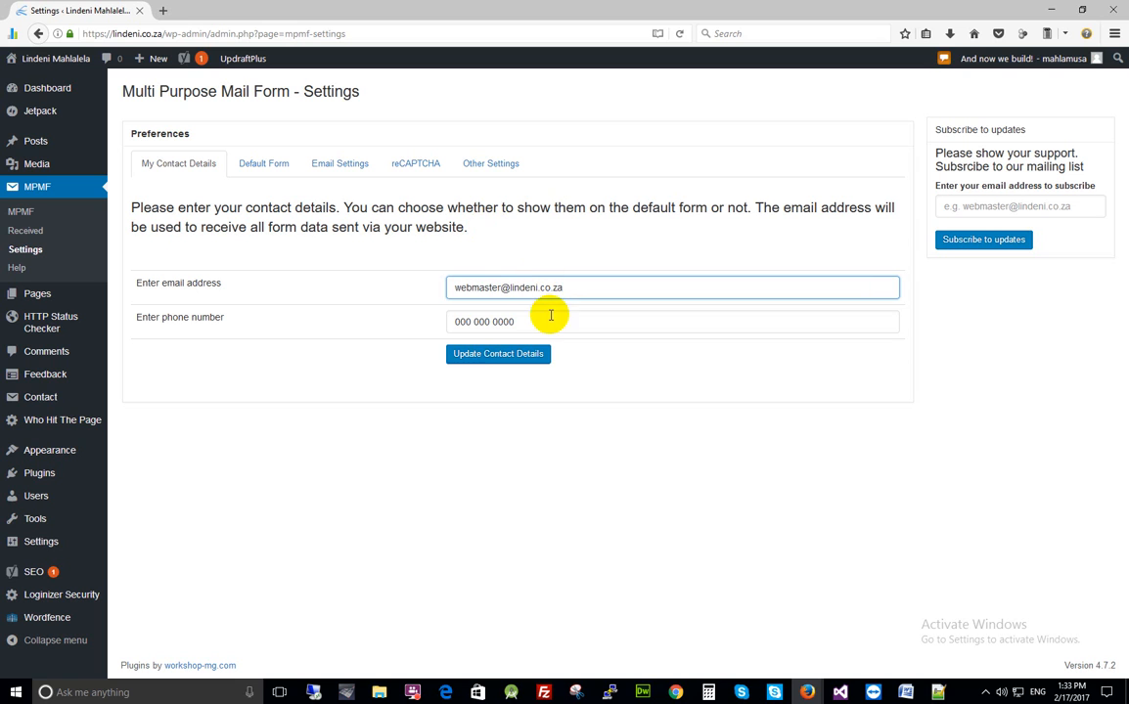
key(Tab)
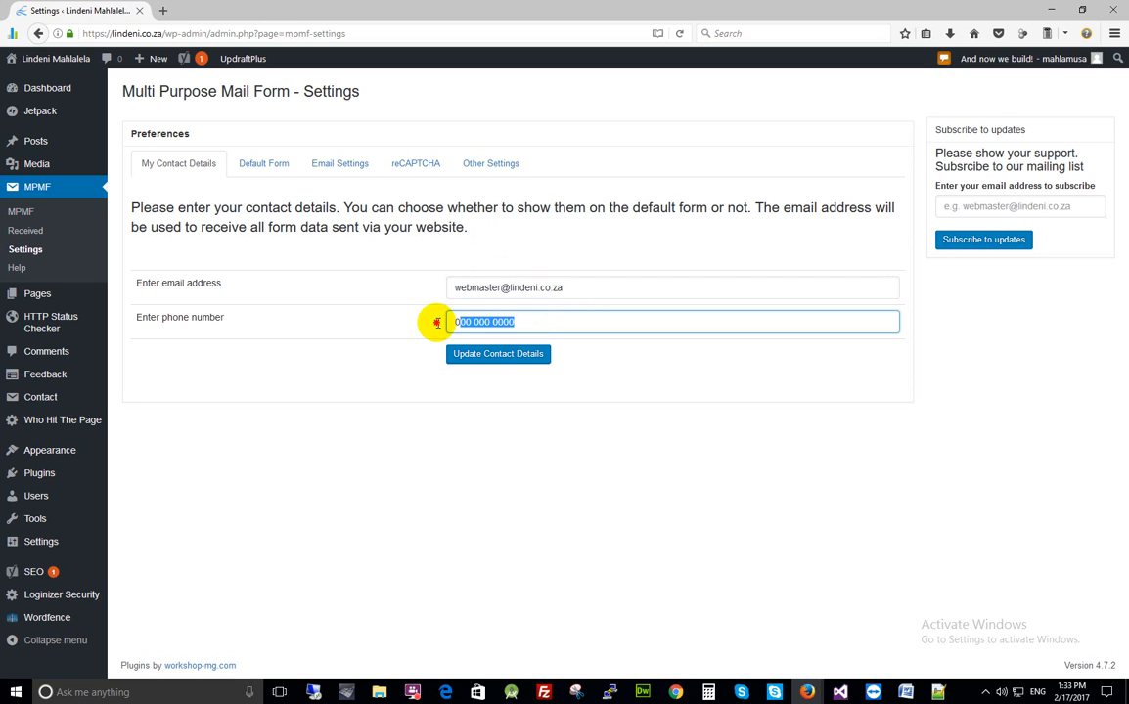
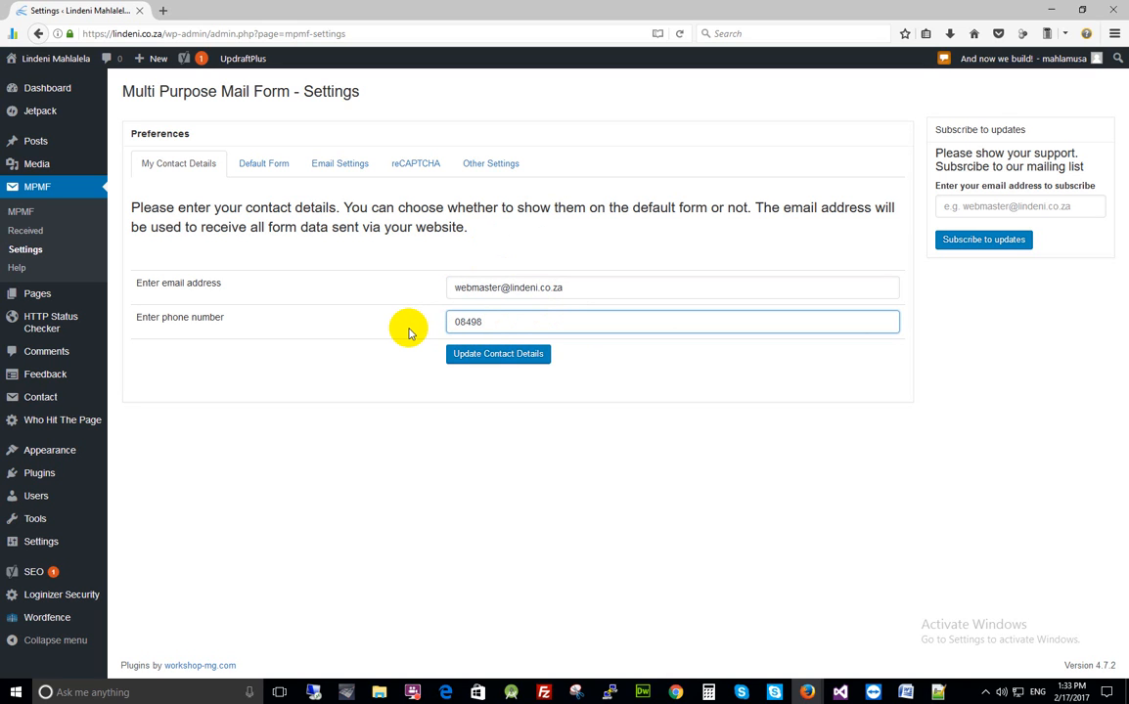
click(492, 360)
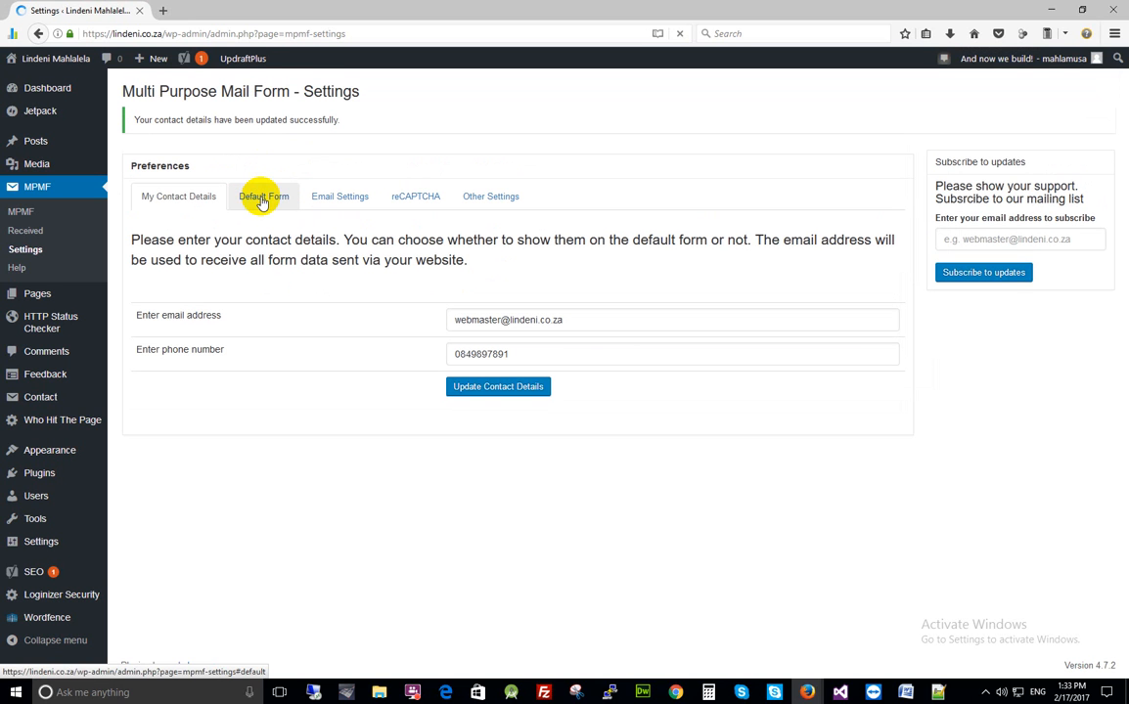
In the Default Form options, show the phone number and email address on the form
click(262, 200)
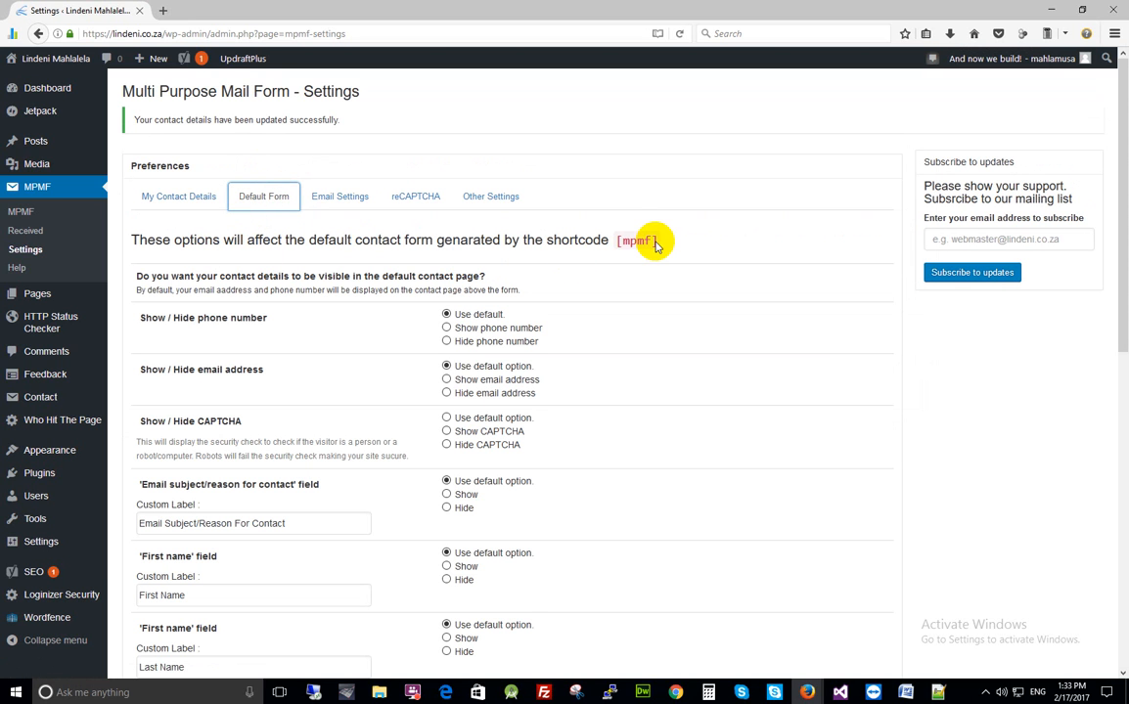
drag(658, 240, 616, 244)
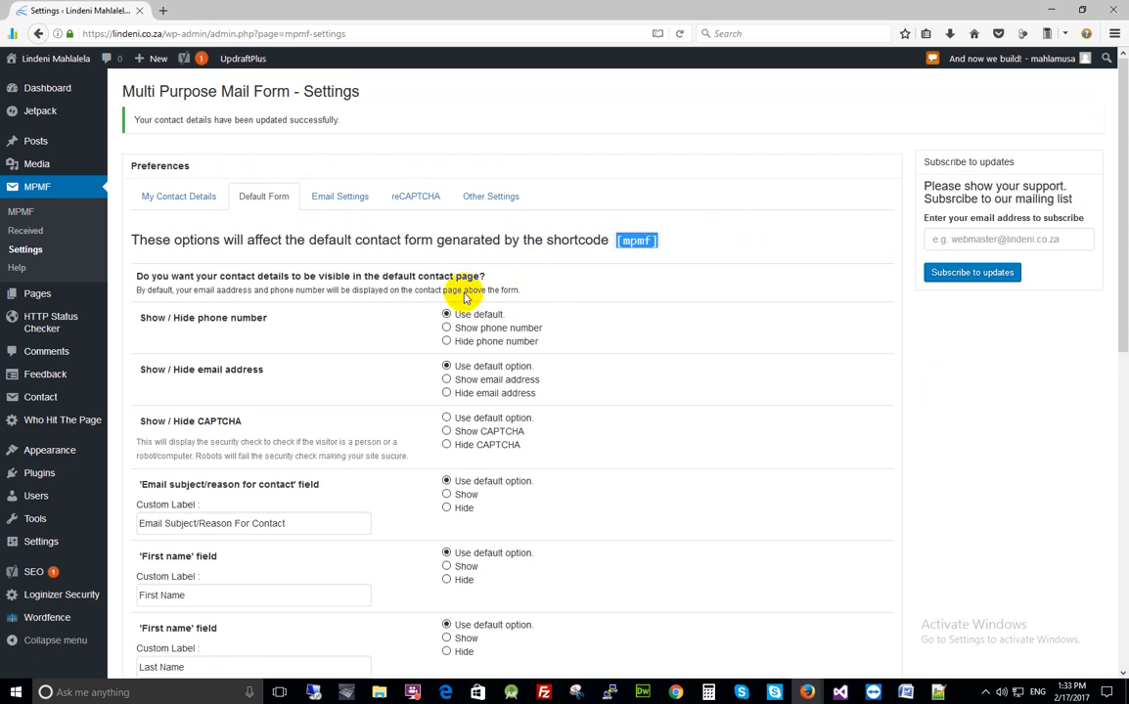
scroll(459, 299, down, 1)
scroll(460, 298, down, 1)
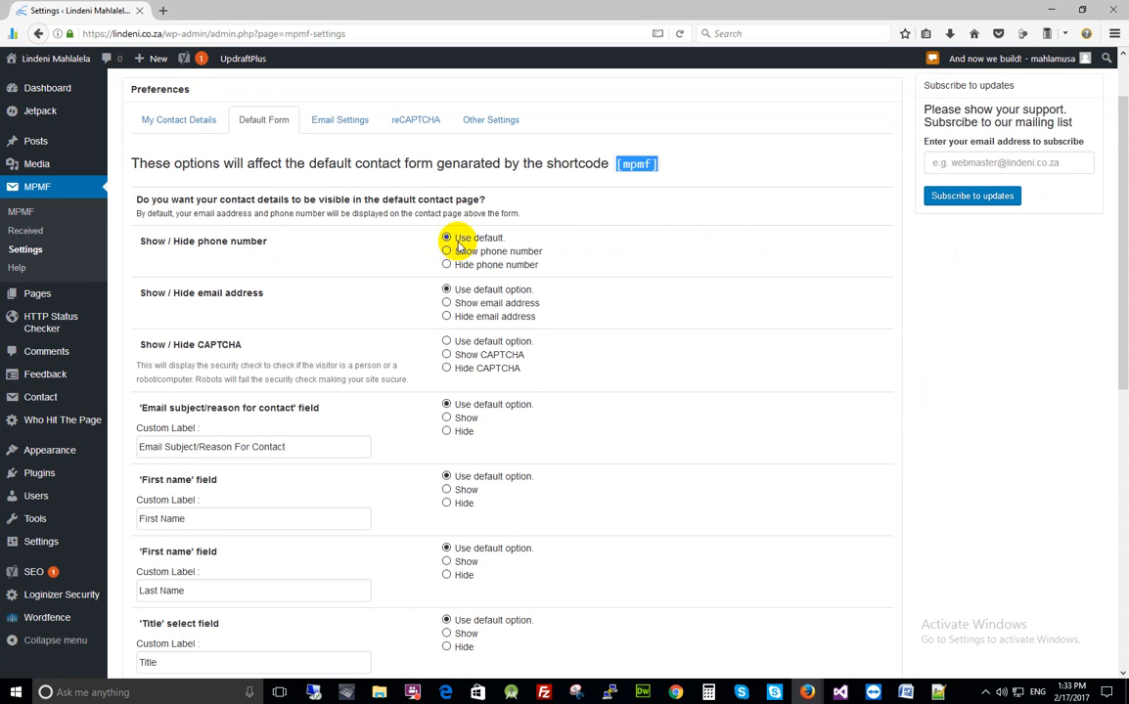
click(447, 251)
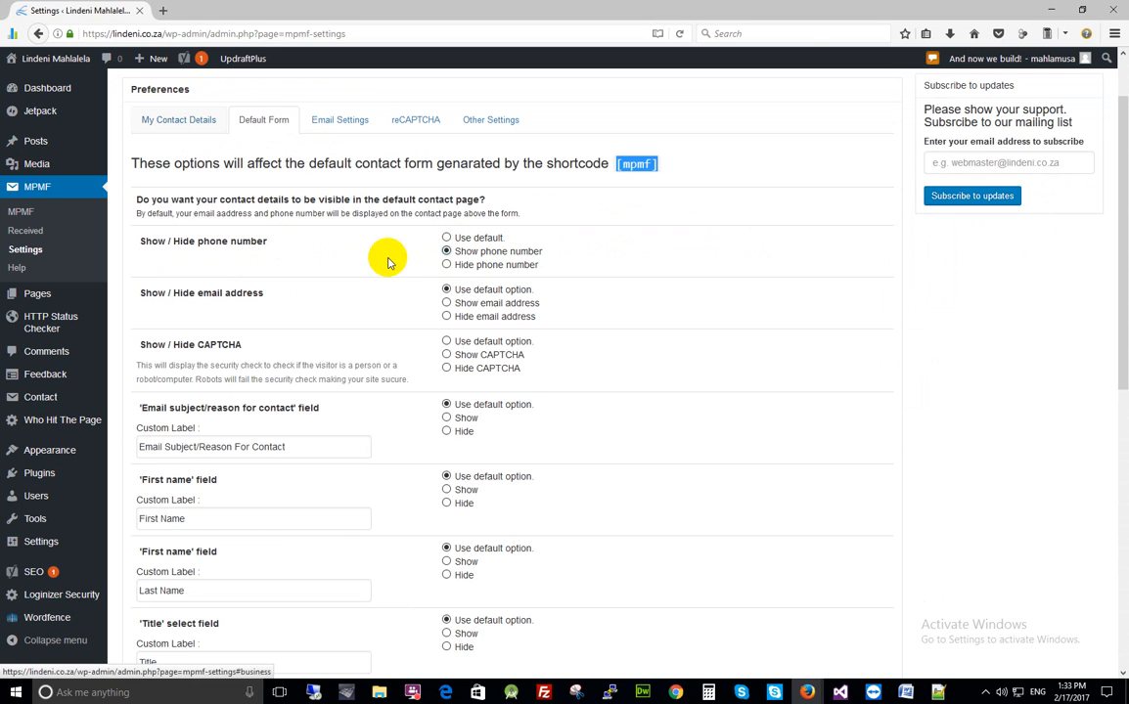
click(447, 303)
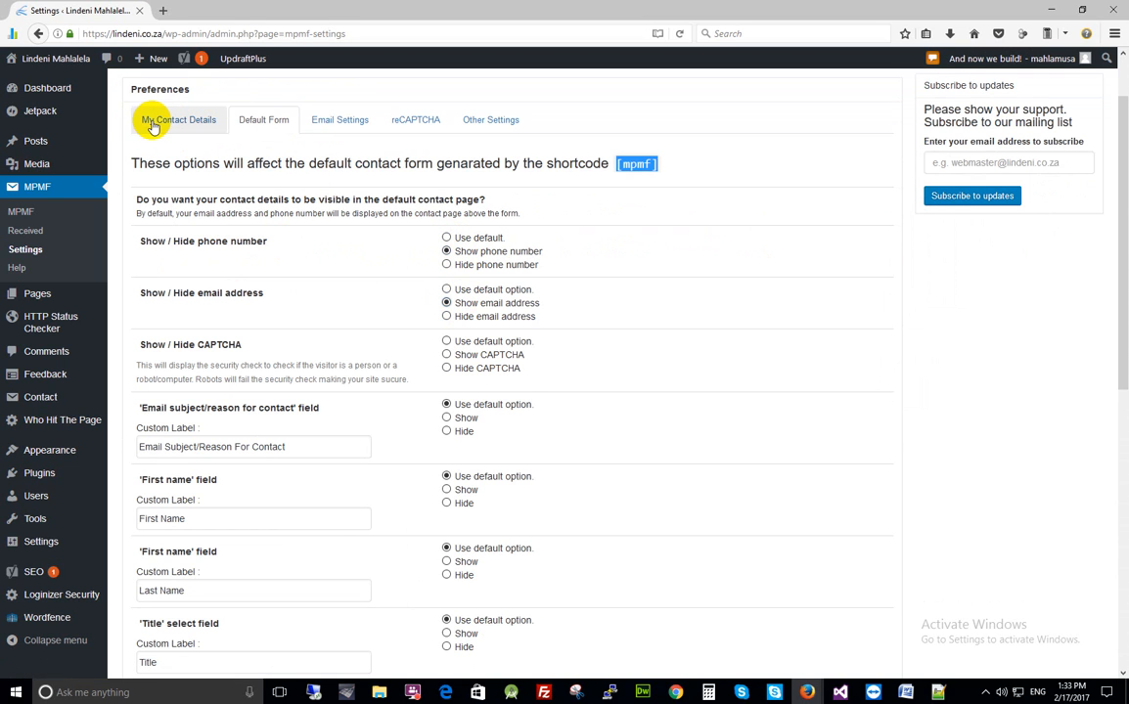
scroll(239, 364, down, 2)
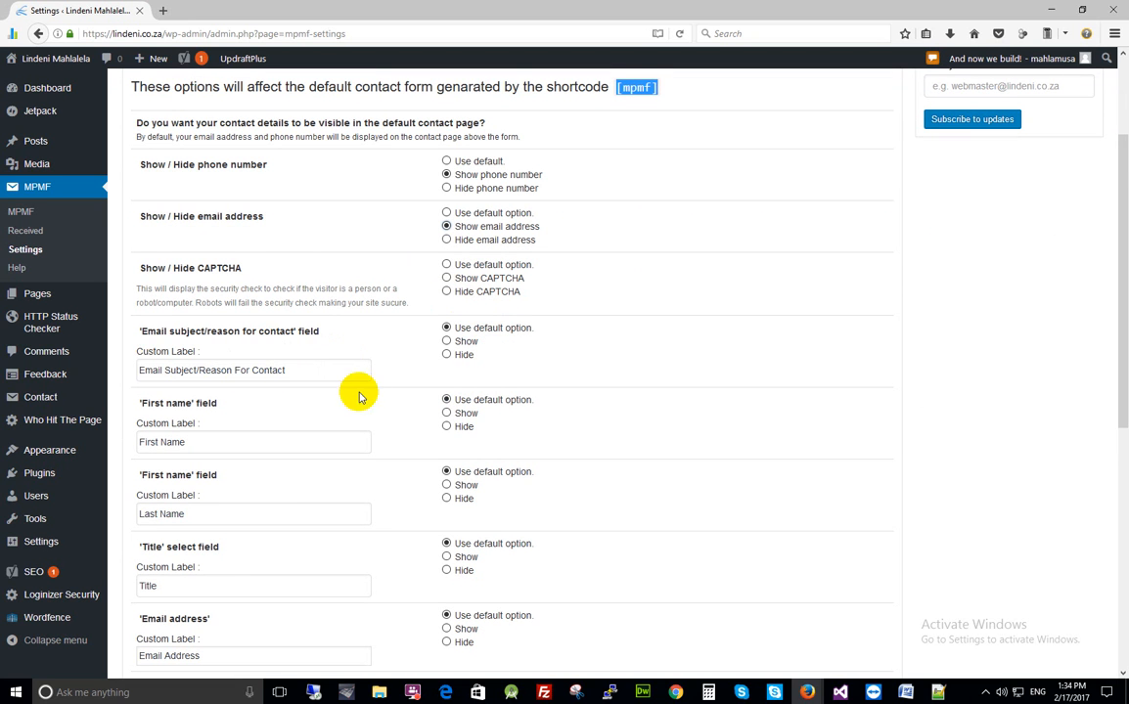
Shorten the subject field's custom label to 'Email Subject'
drag(306, 372, 124, 382)
drag(201, 433, 75, 443)
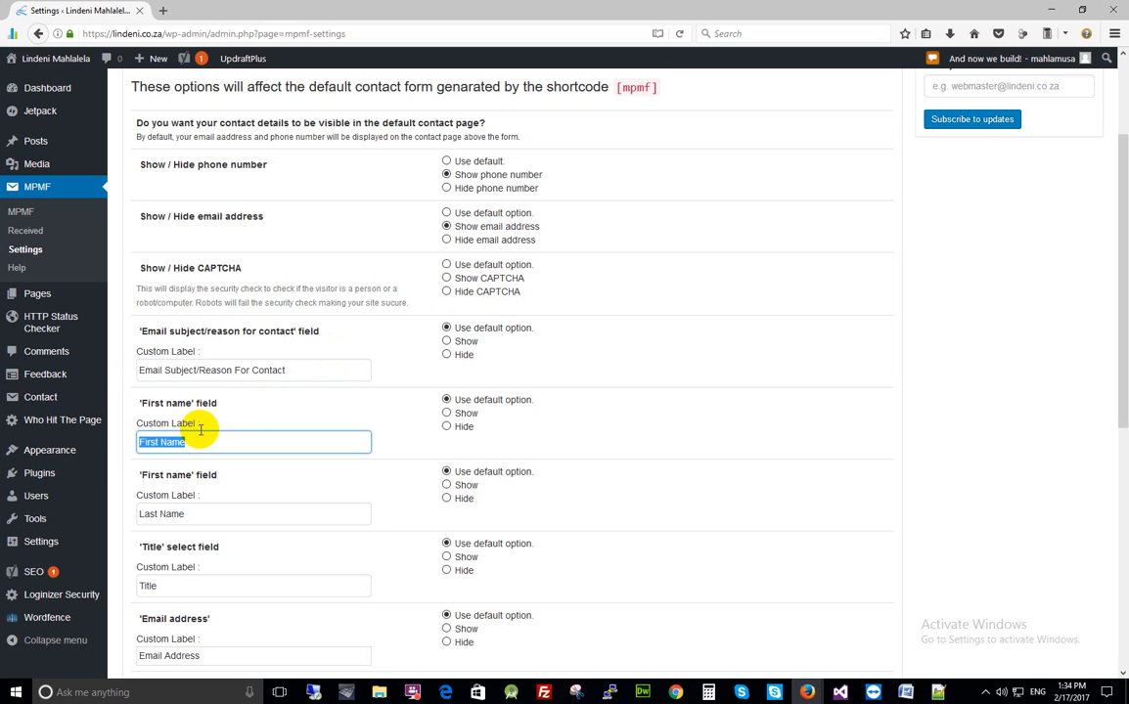
drag(294, 371, 199, 371)
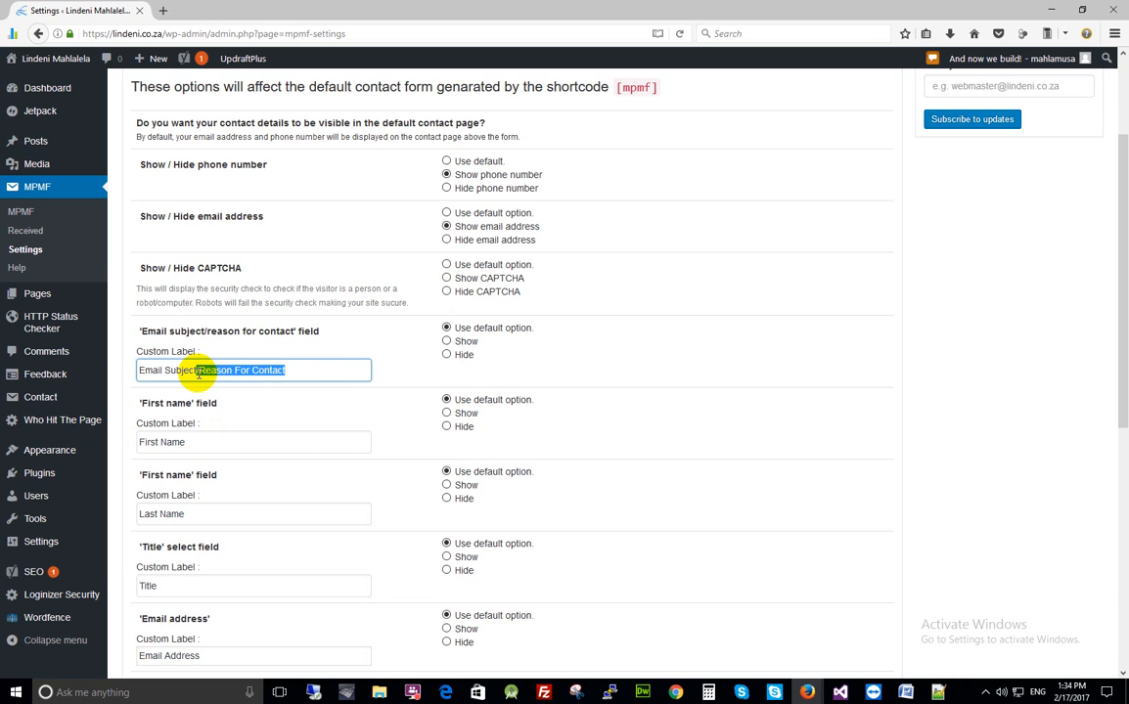
key(BackSpace)
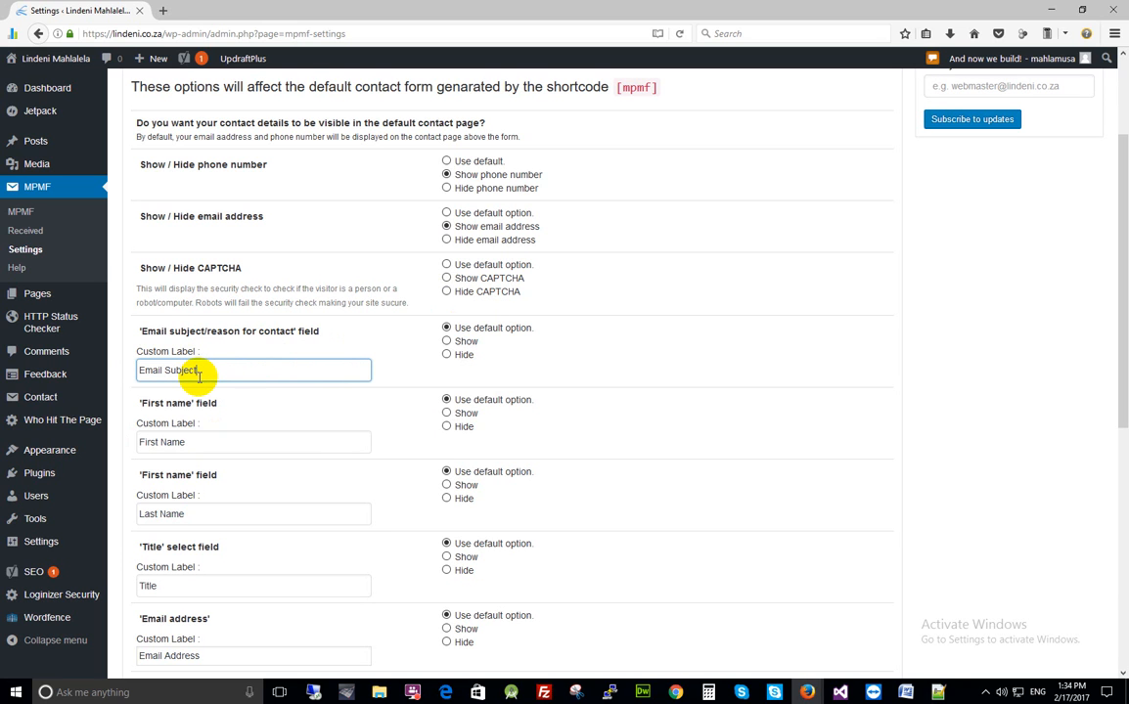
click(213, 369)
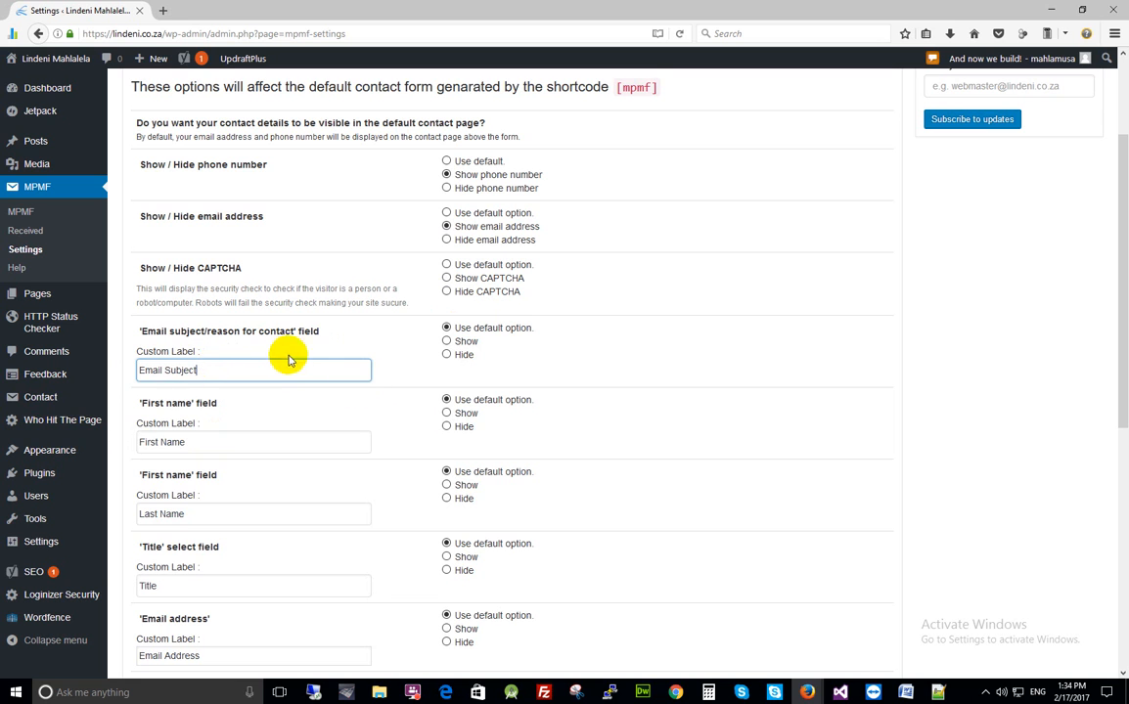
Change the Send button text from 'Submit' to 'Send data' and save the options
scroll(287, 362, down, 3)
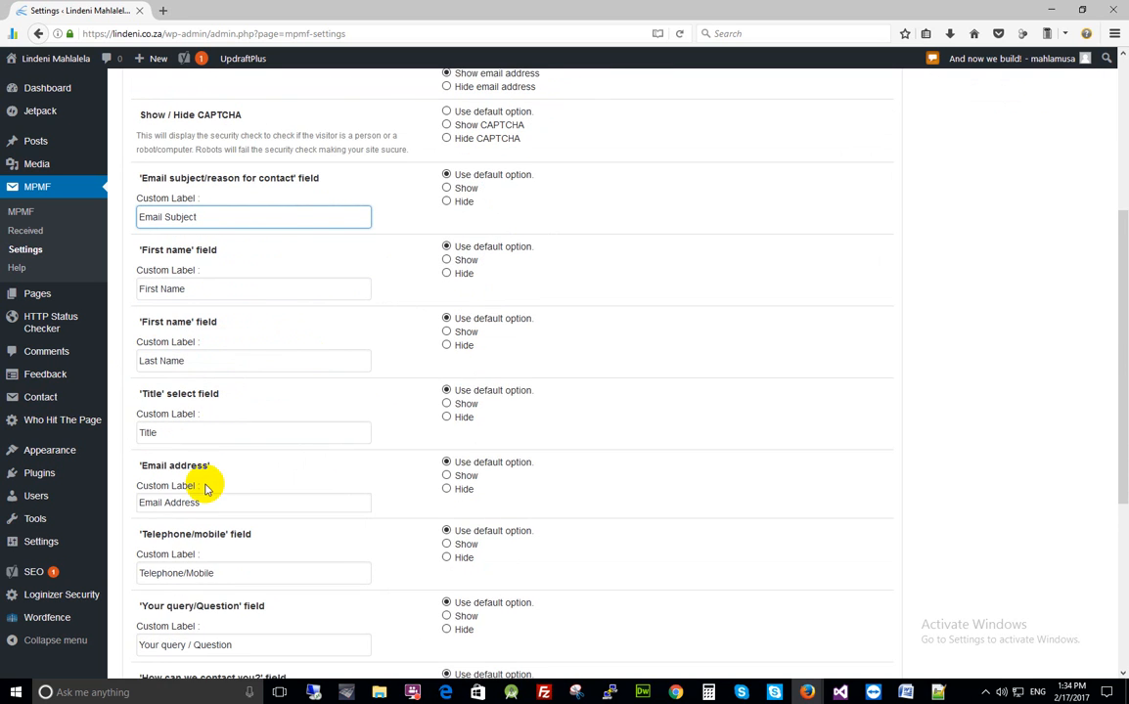
scroll(302, 345, down, 6)
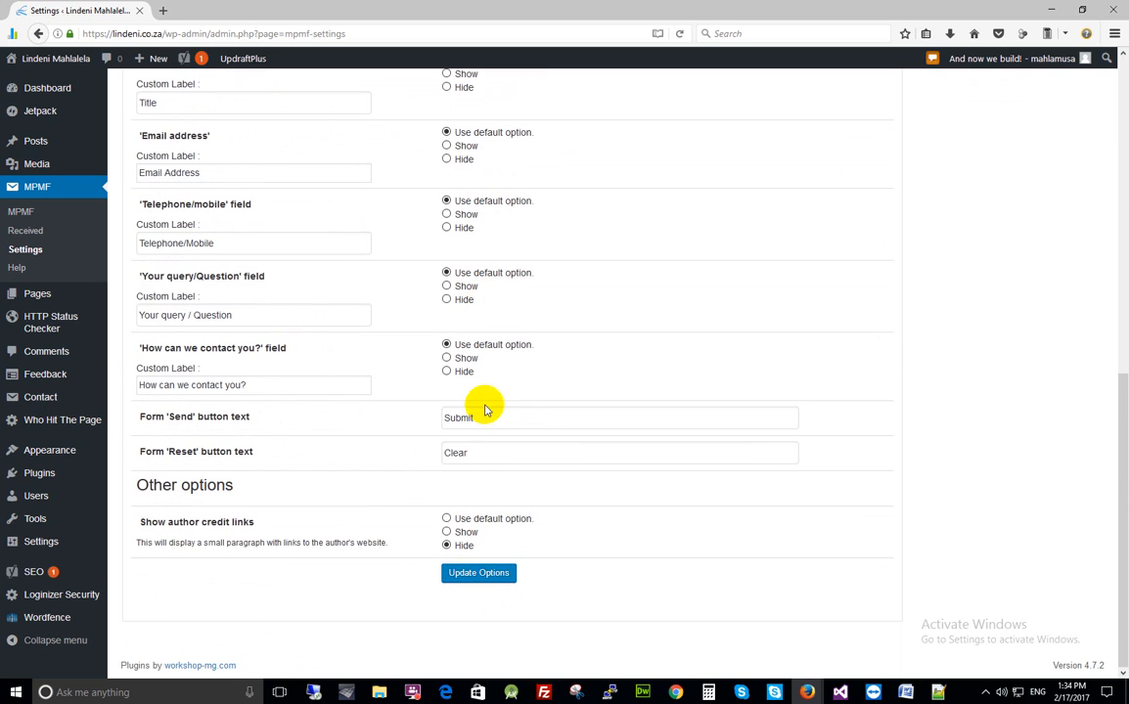
drag(478, 423, 447, 421)
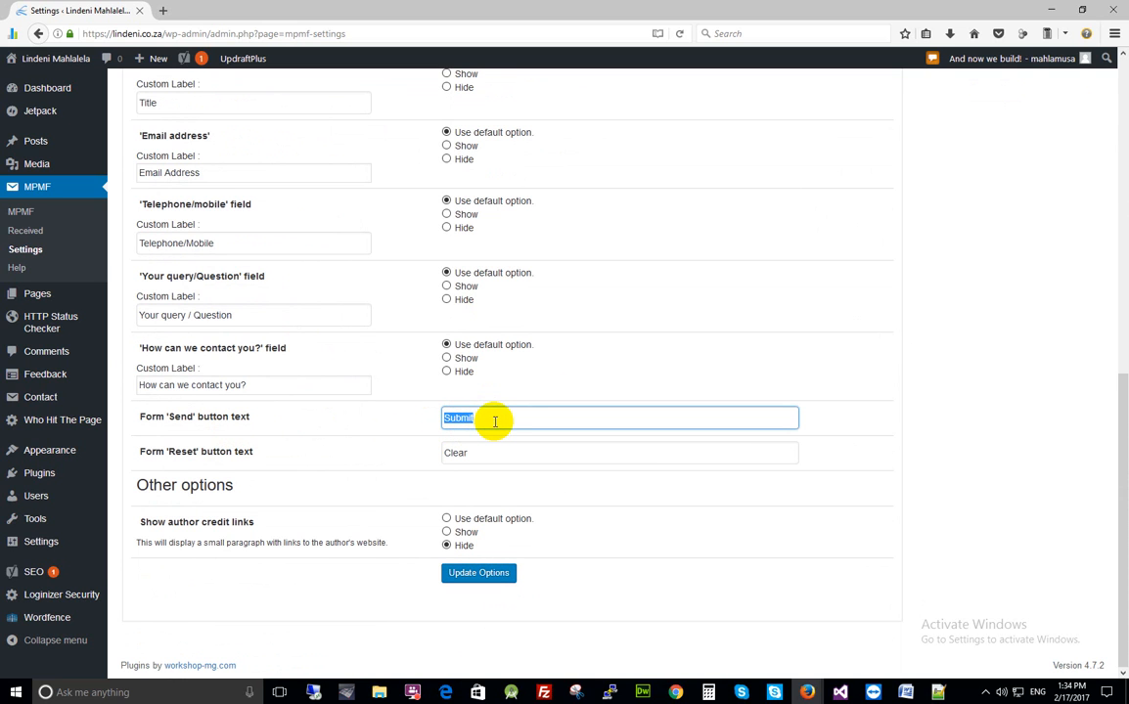
text(S)
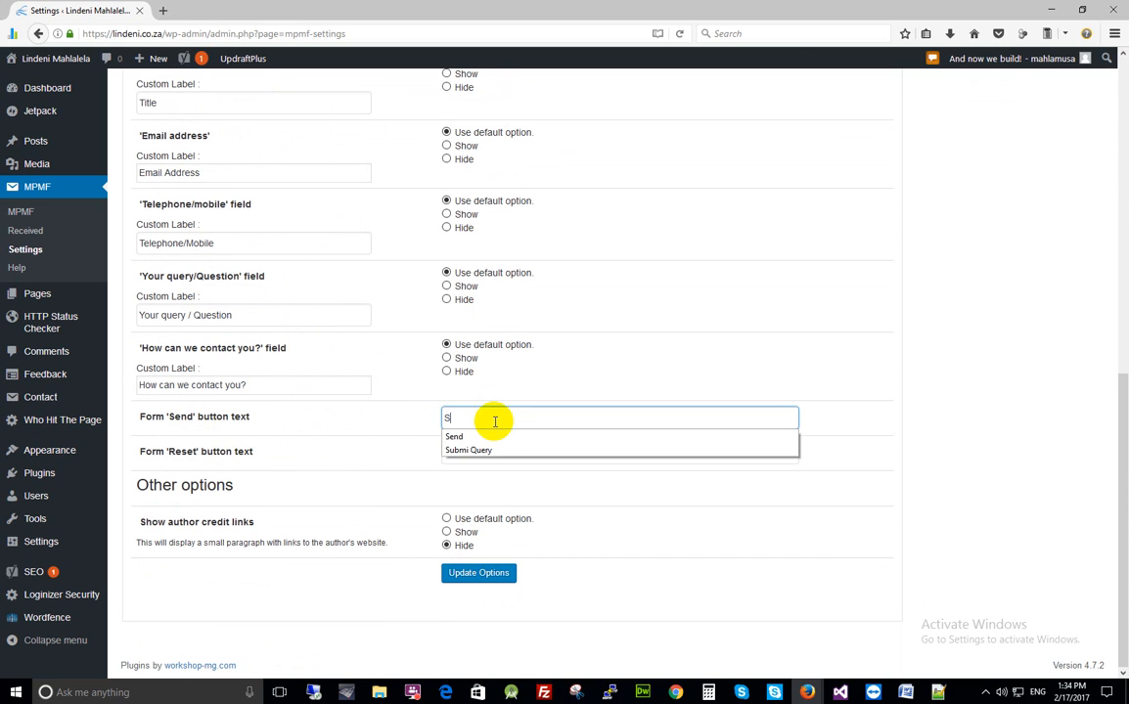
text(end data)
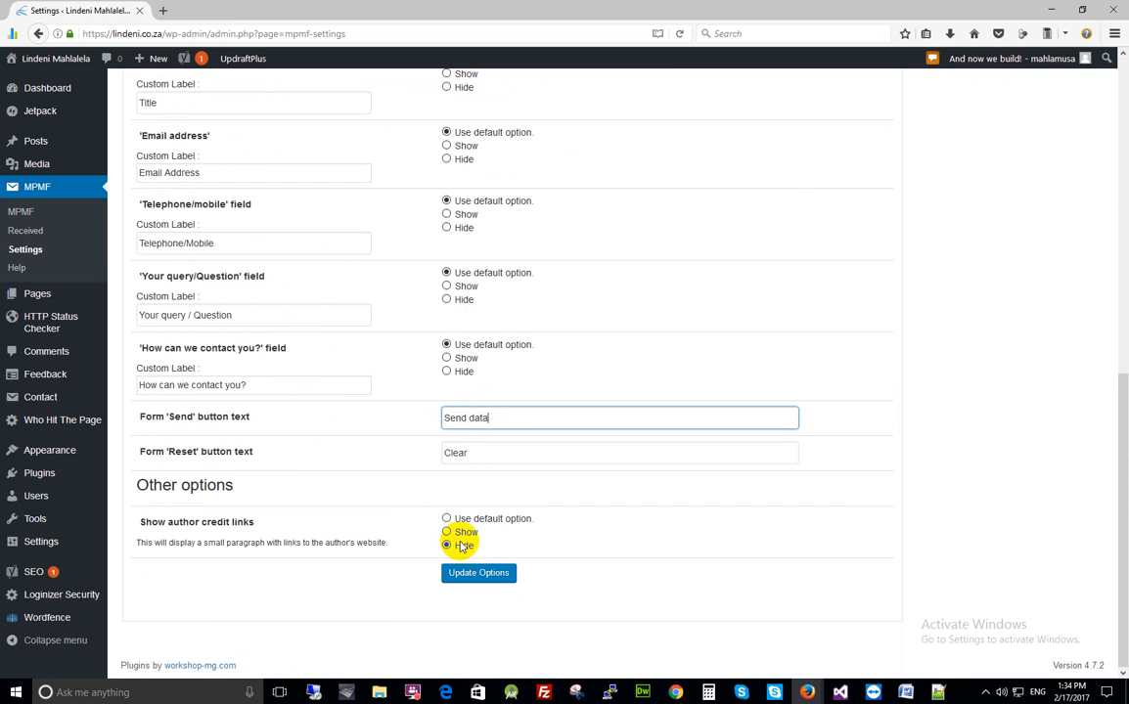
click(463, 574)
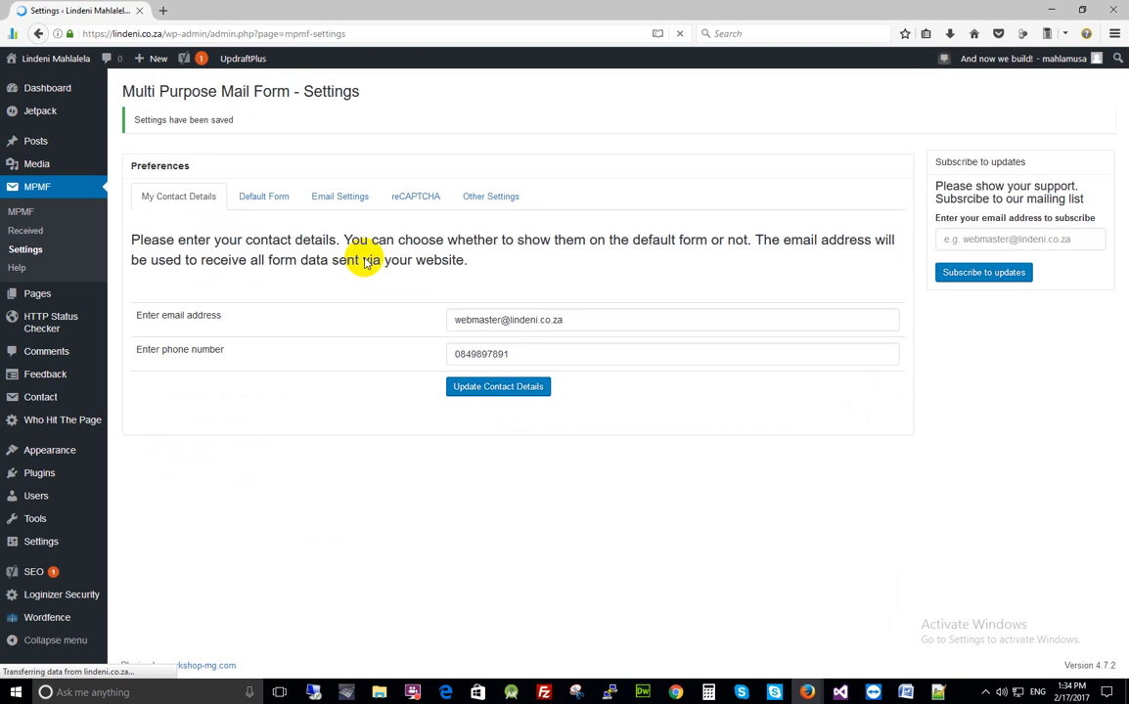
Keep Google CAPTCHA set to Enable and follow the Site Key link to Google's reCAPTCHA admin
click(419, 199)
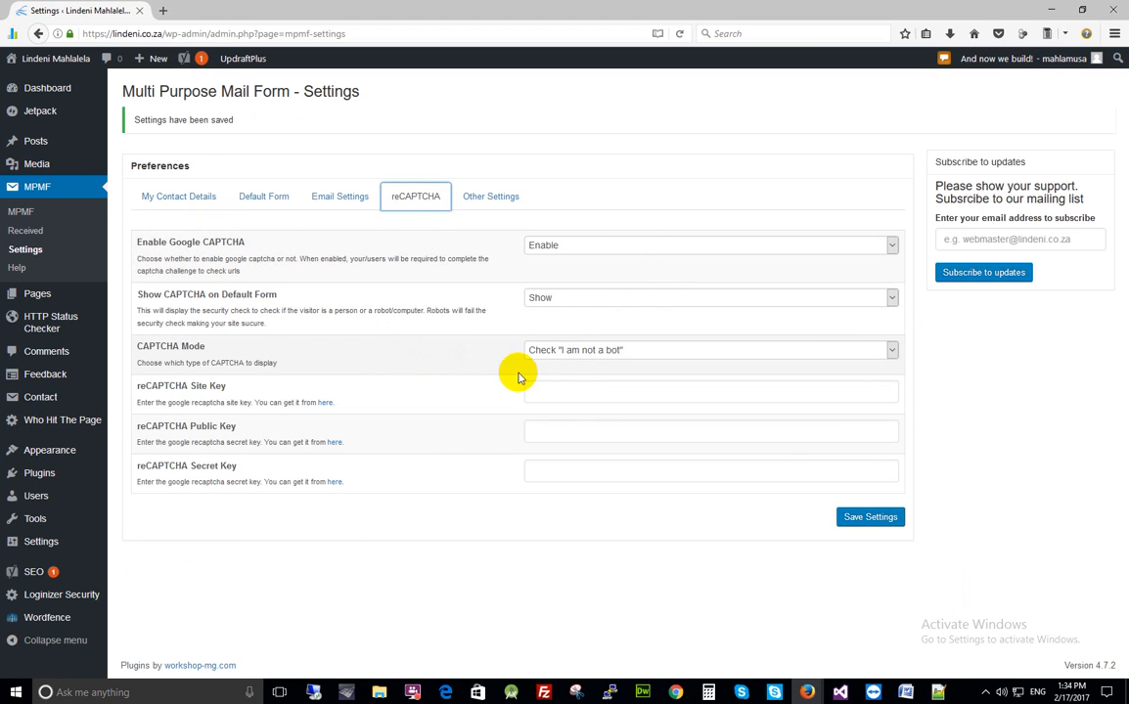
click(574, 245)
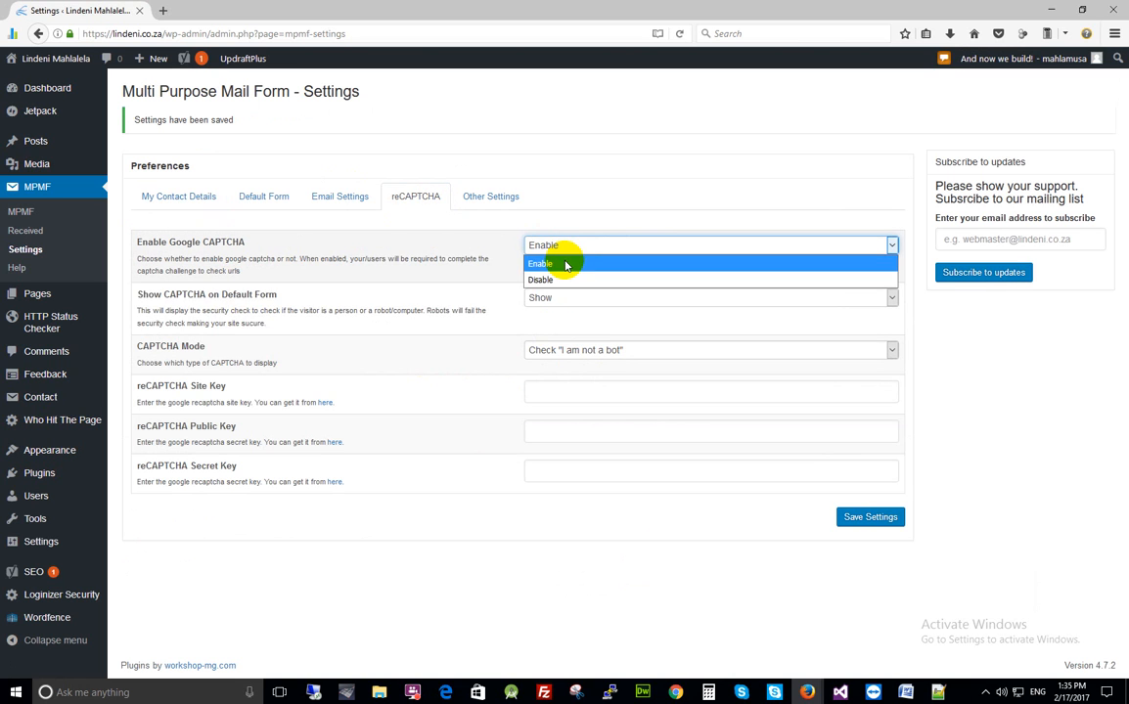
click(567, 262)
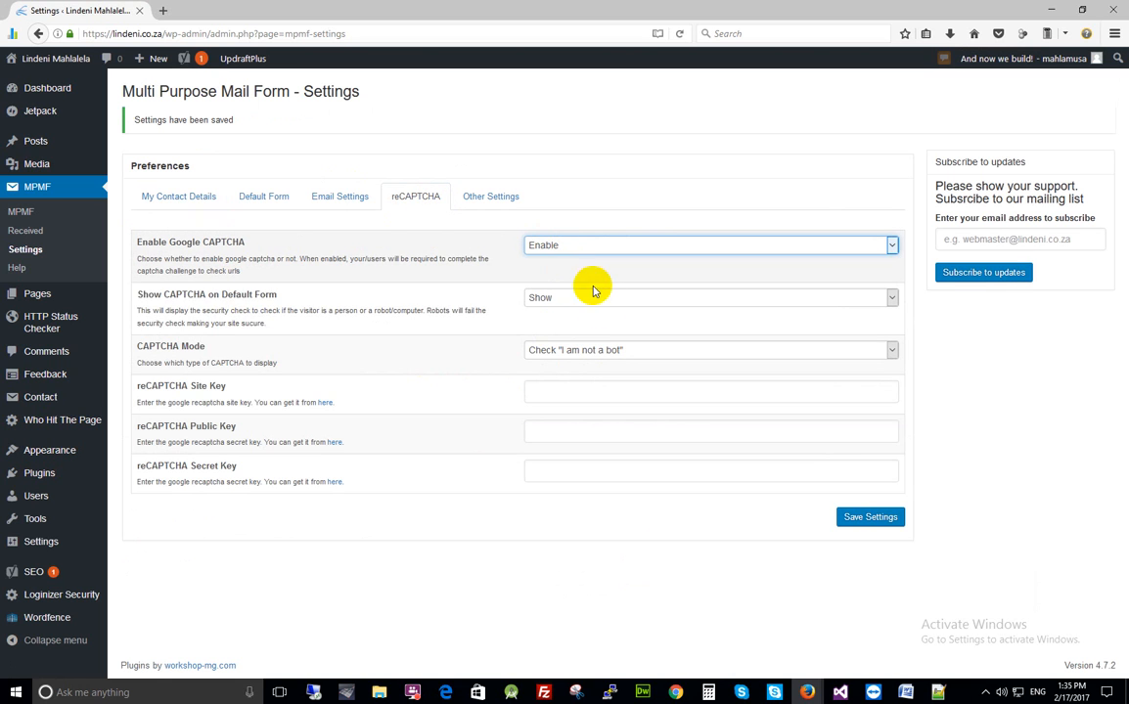
click(325, 403)
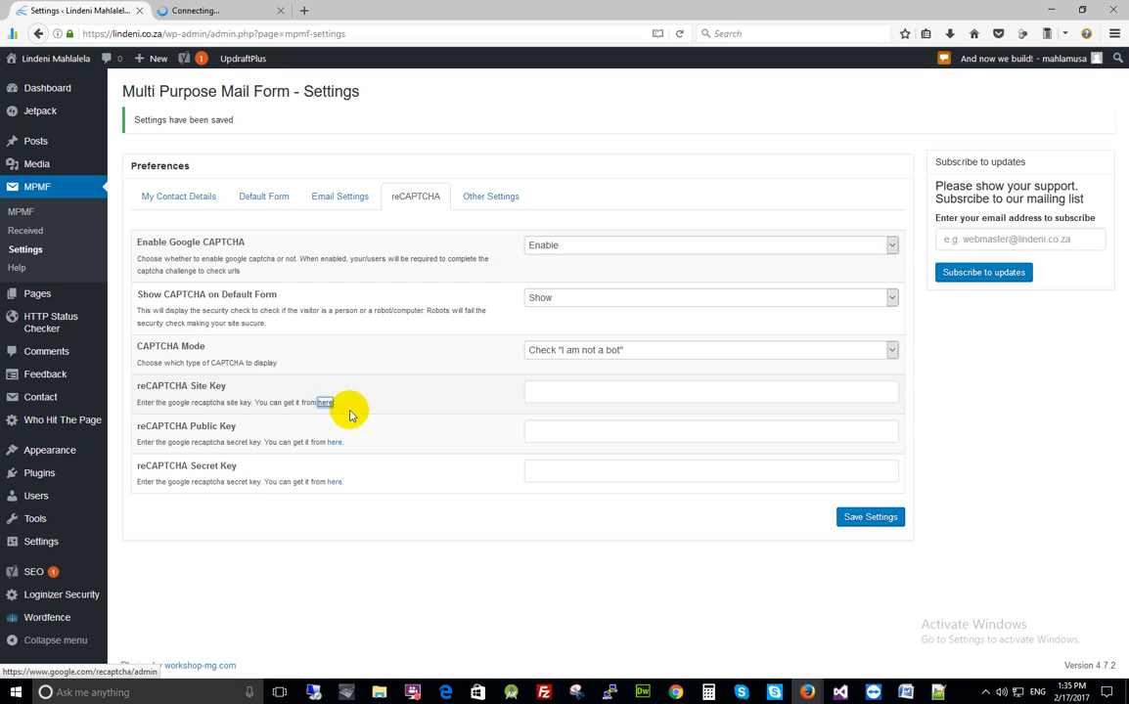
In reCAPTCHA Admin, open the site registered for the blog's domain and reveal its keys
click(200, 12)
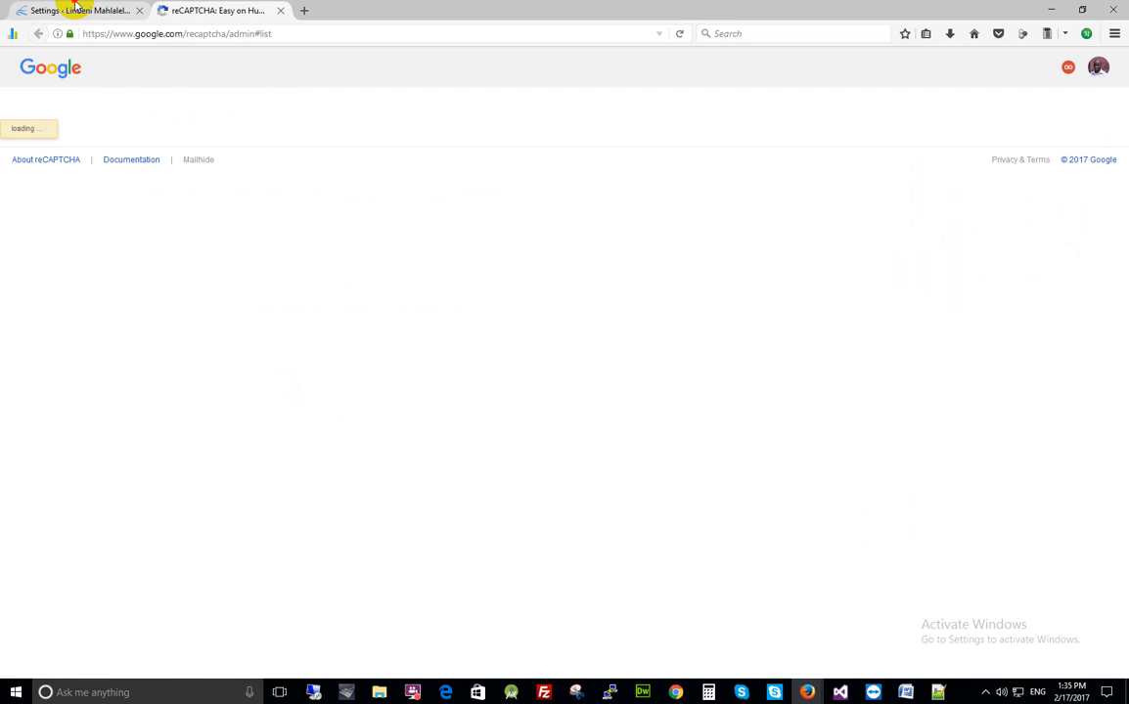
click(75, 9)
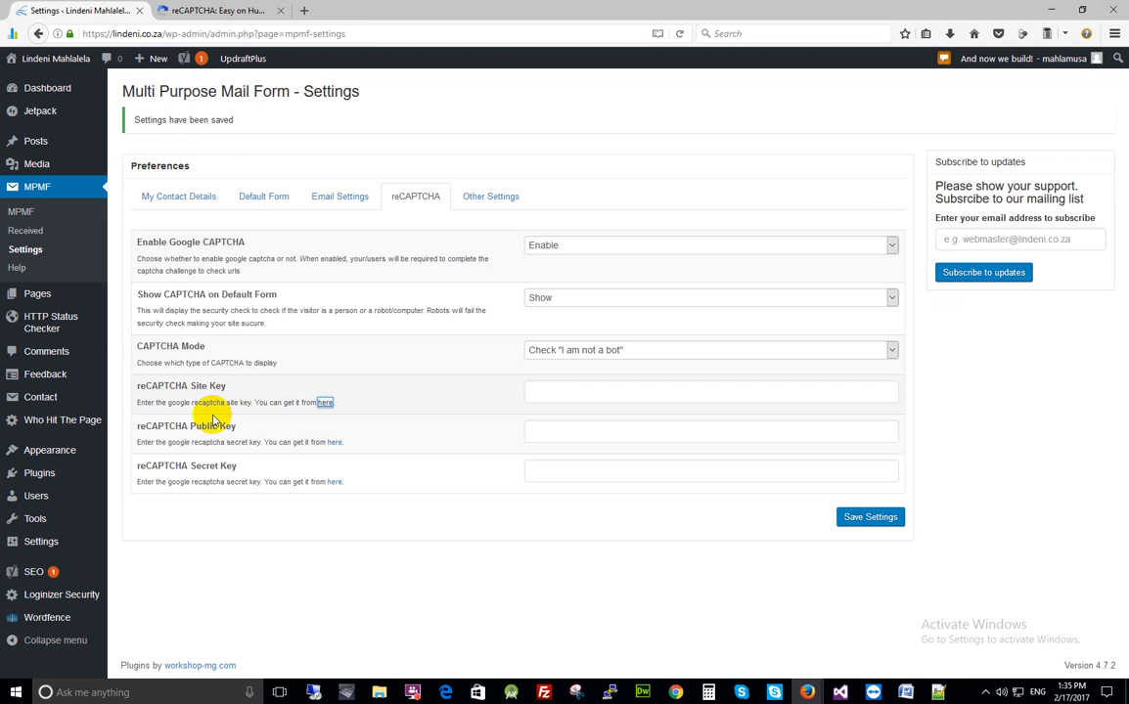
click(222, 11)
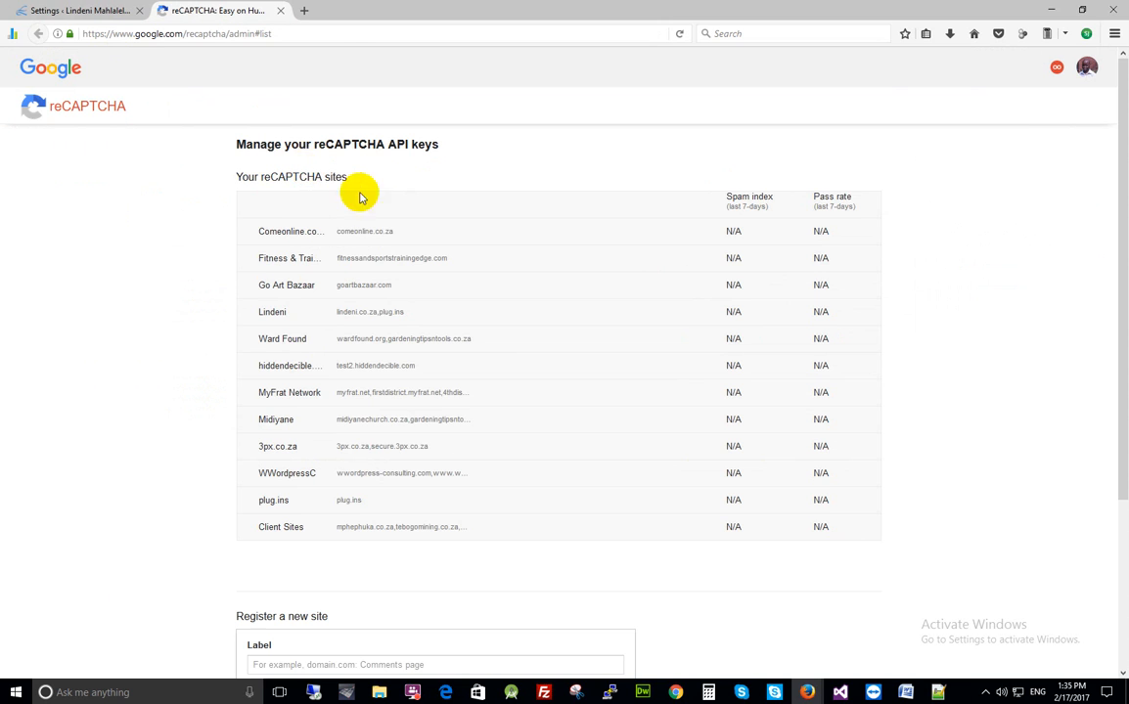
scroll(372, 307, down, 3)
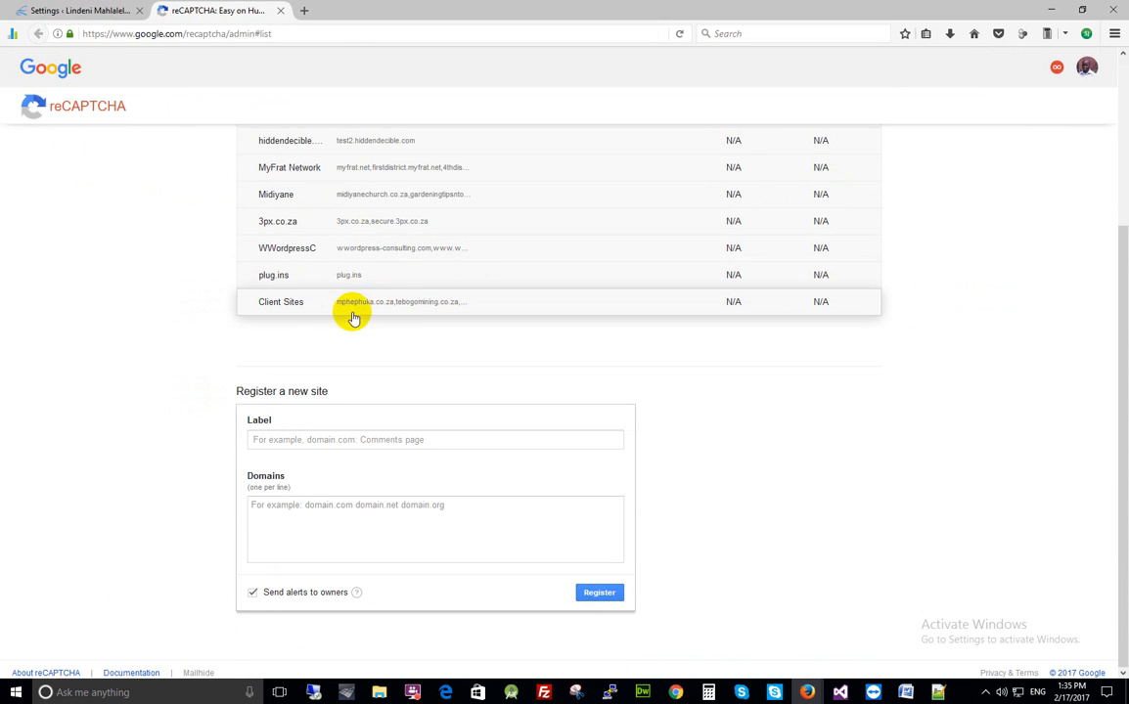
click(344, 445)
click(331, 437)
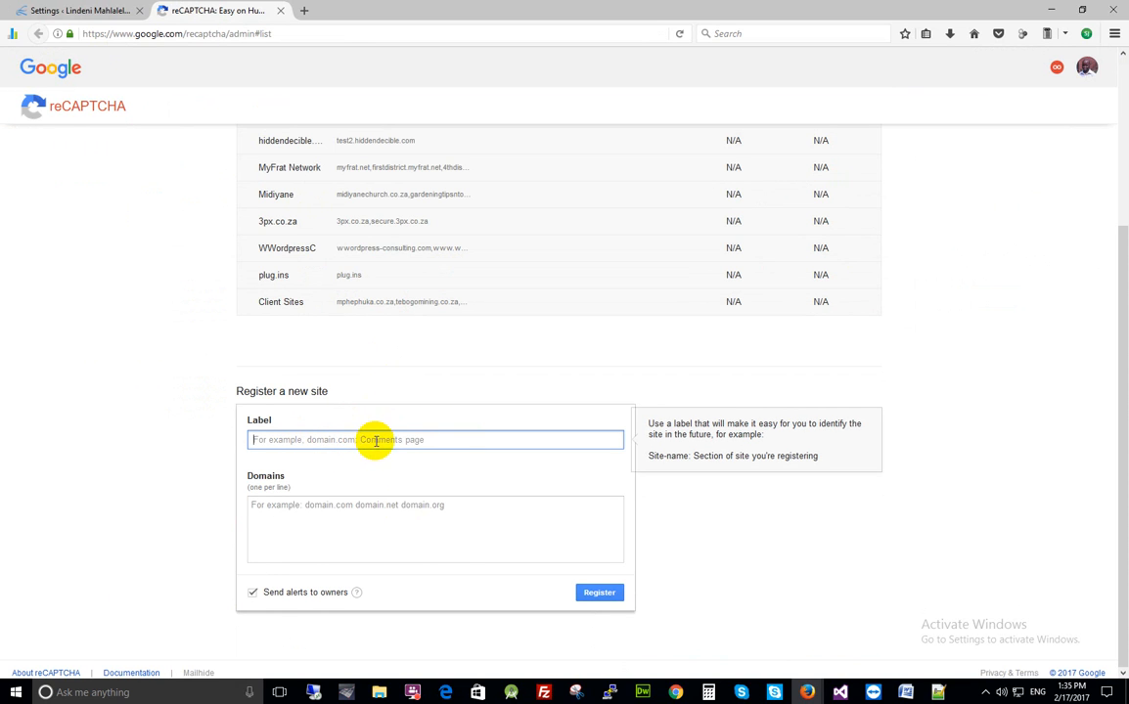
scroll(352, 272, up, 3)
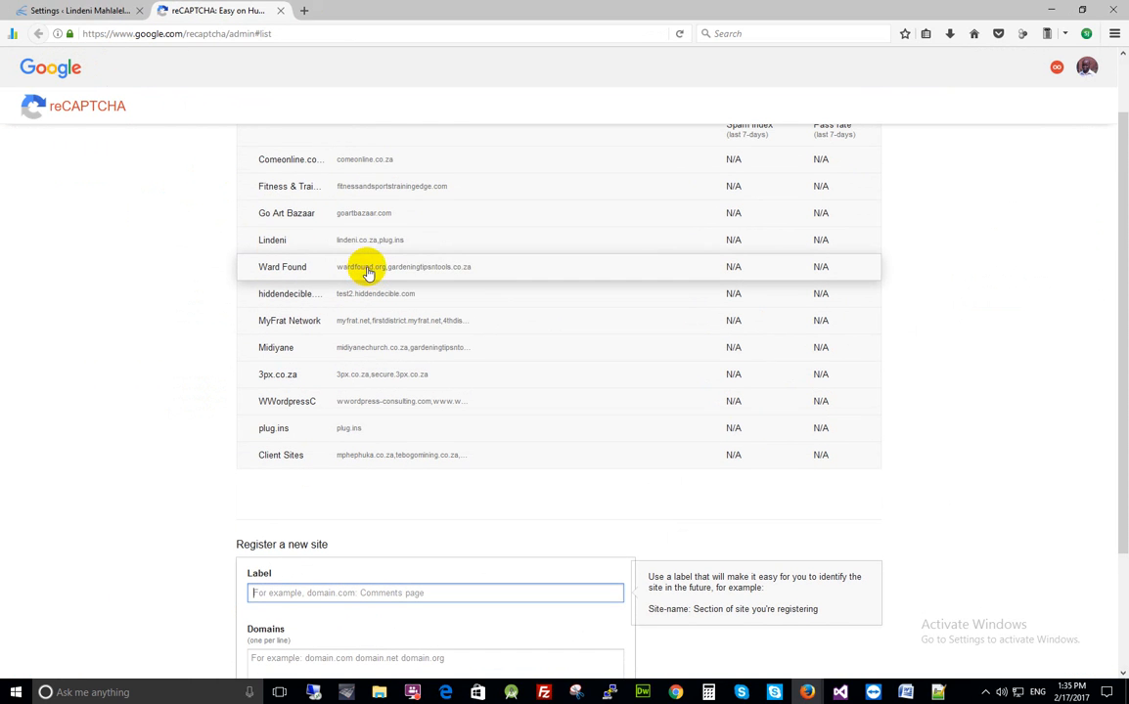
click(385, 250)
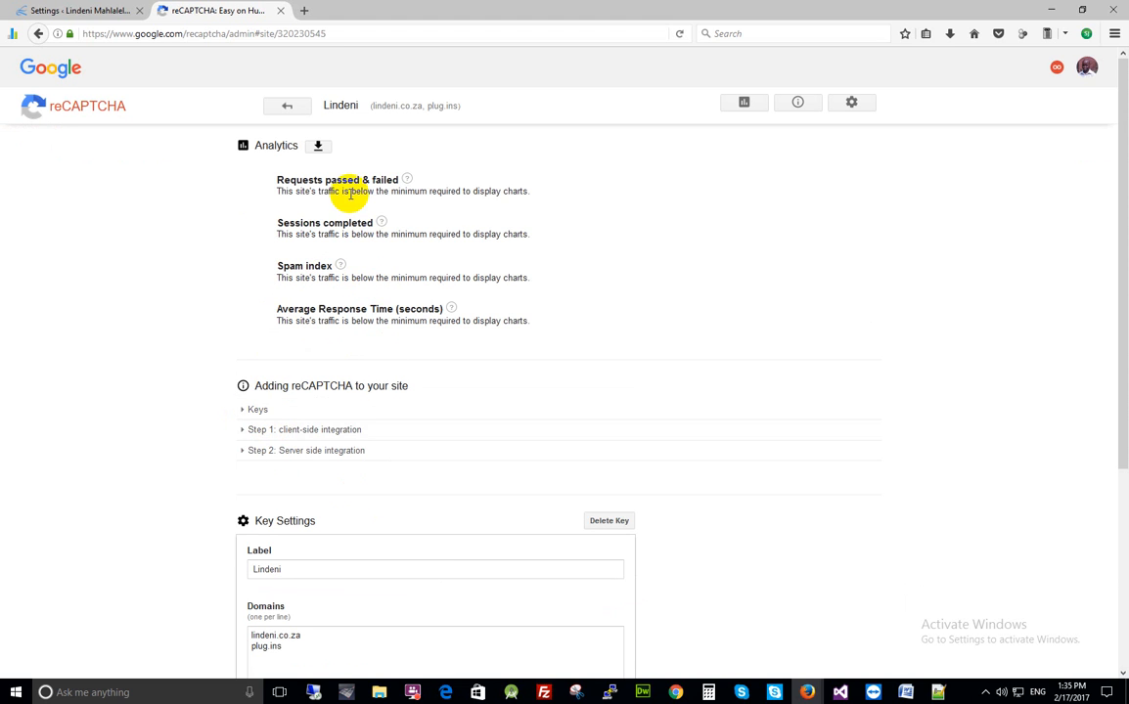
click(250, 411)
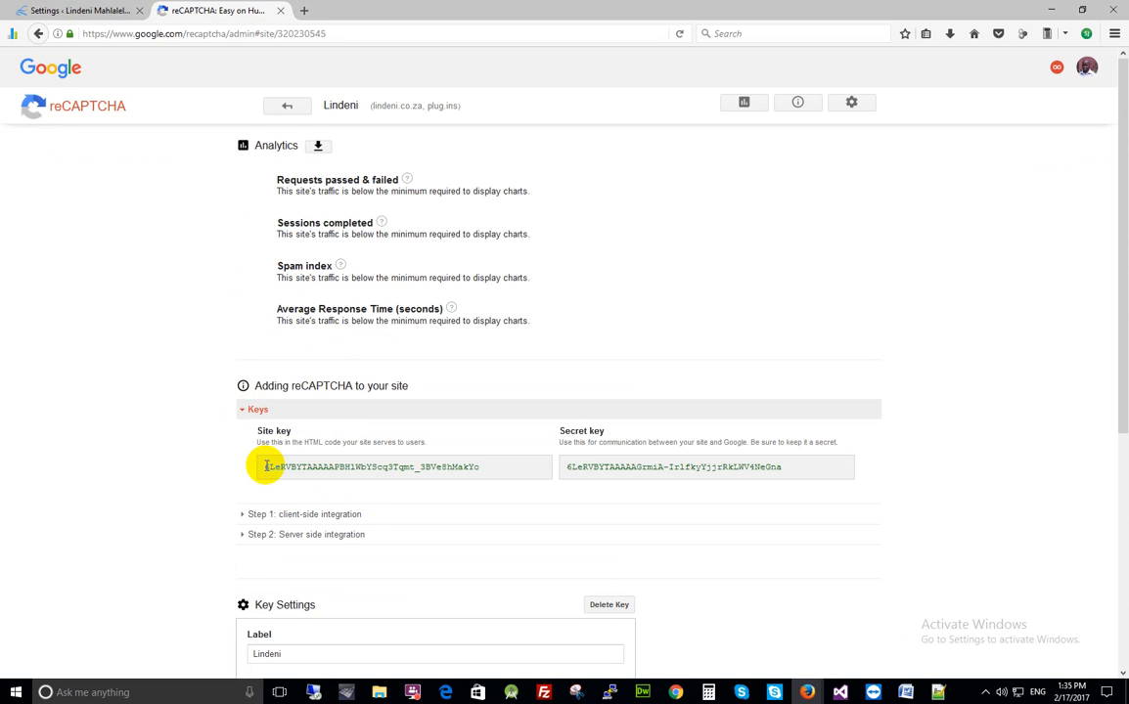
Paste the Google site key into both the Site Key and Public Key fields
drag(264, 467, 486, 476)
click(54, 9)
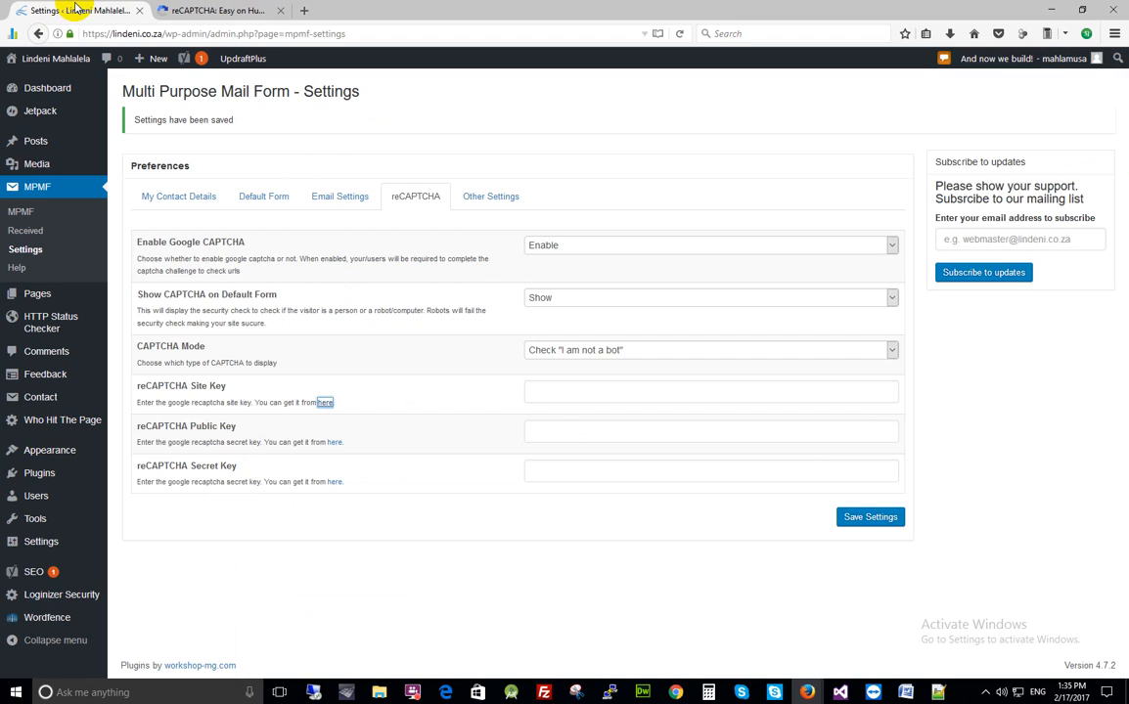
click(573, 391)
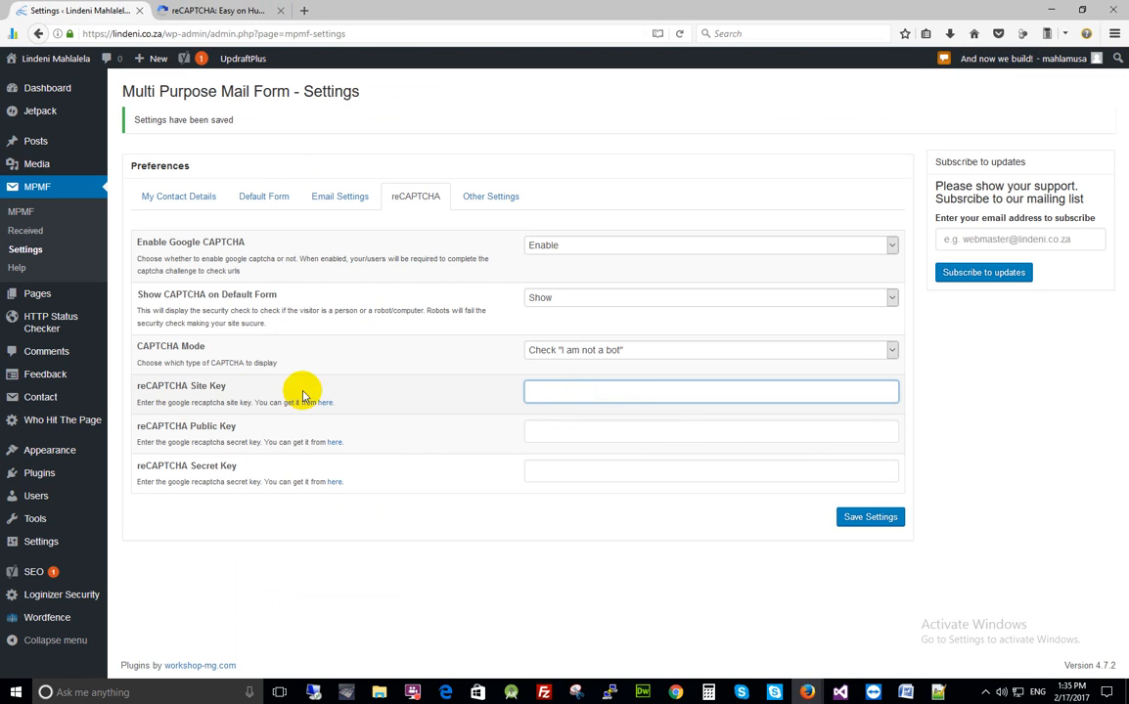
key(ctrl+v)
click(565, 430)
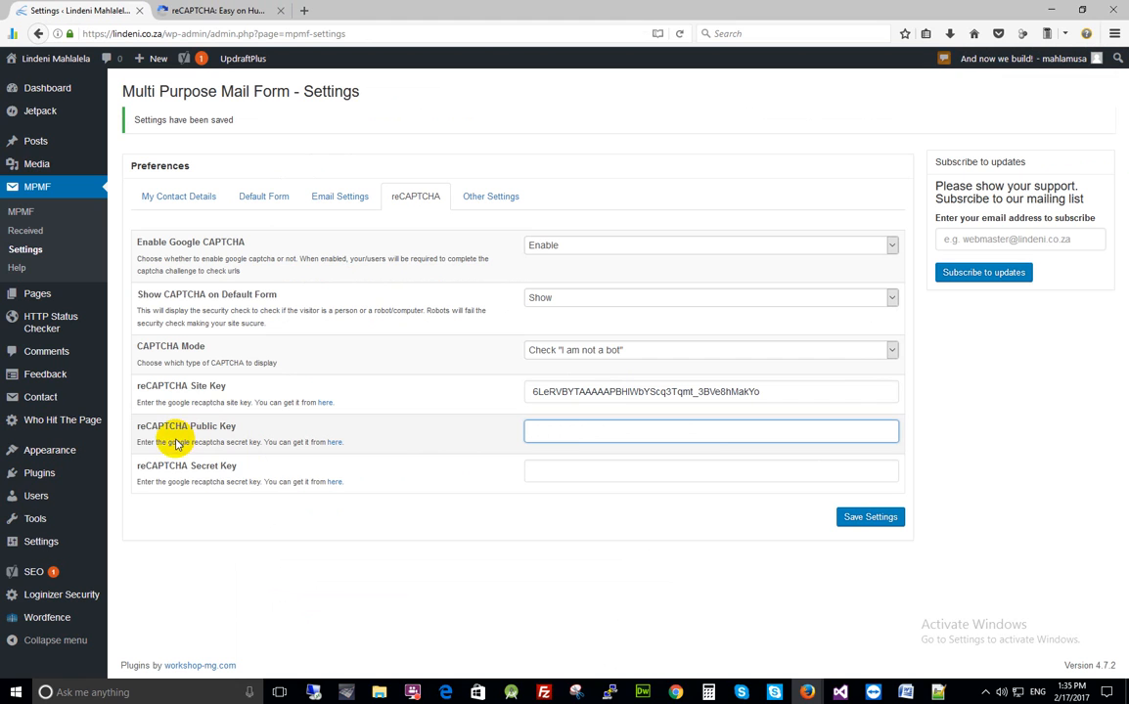
key(ctrl+v)
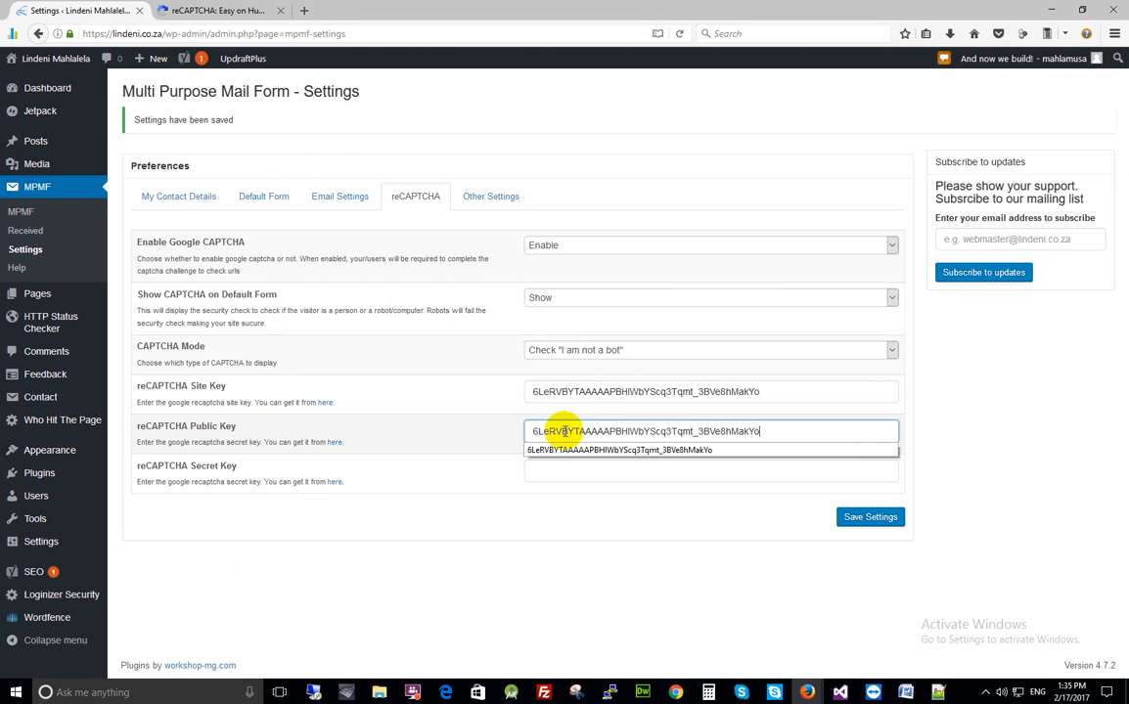
click(560, 479)
Paste the Google secret key into the Secret Key field and save the settings
click(223, 12)
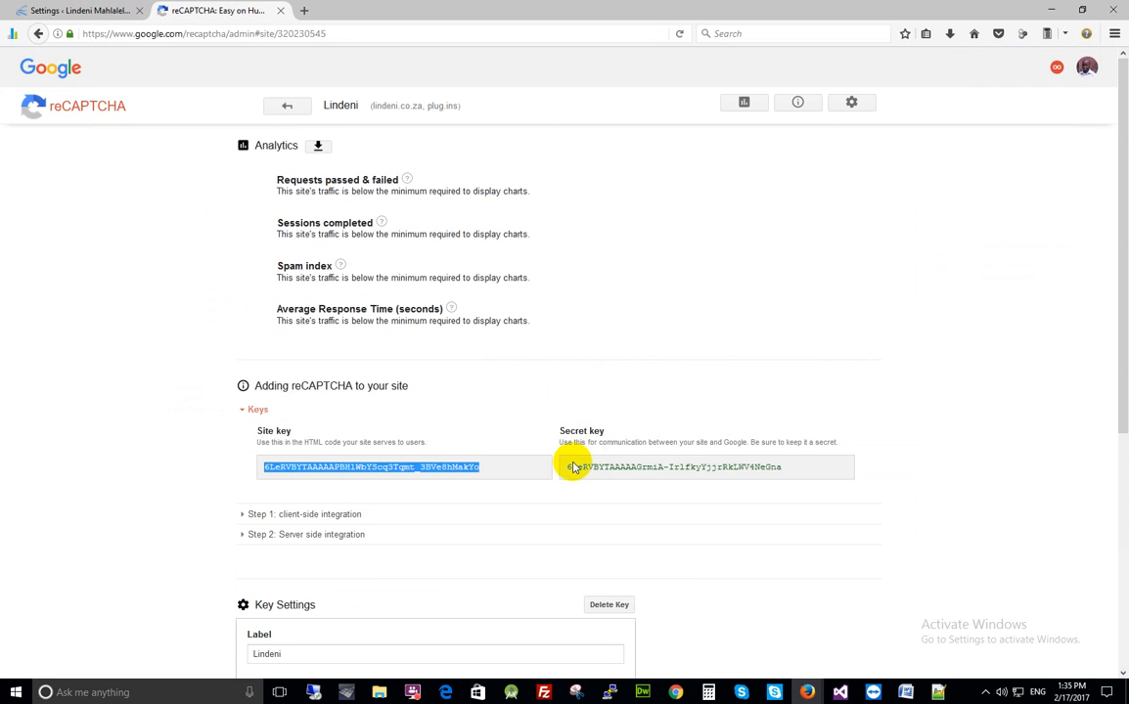
drag(562, 468, 793, 477)
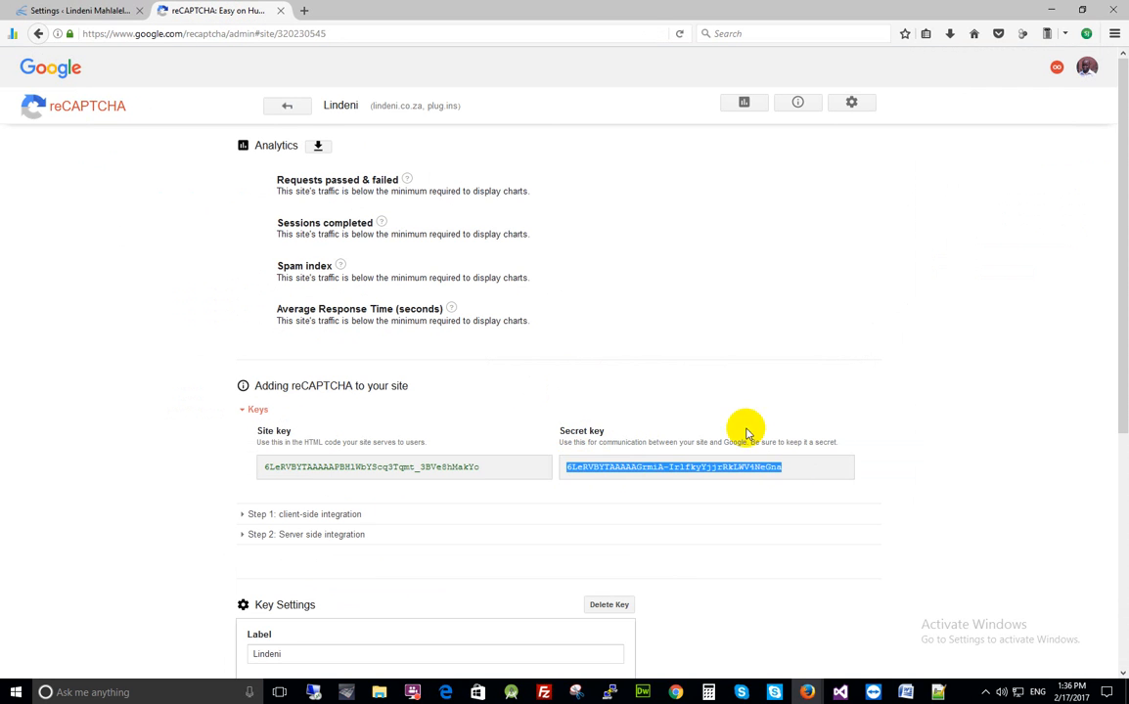
click(78, 12)
click(551, 470)
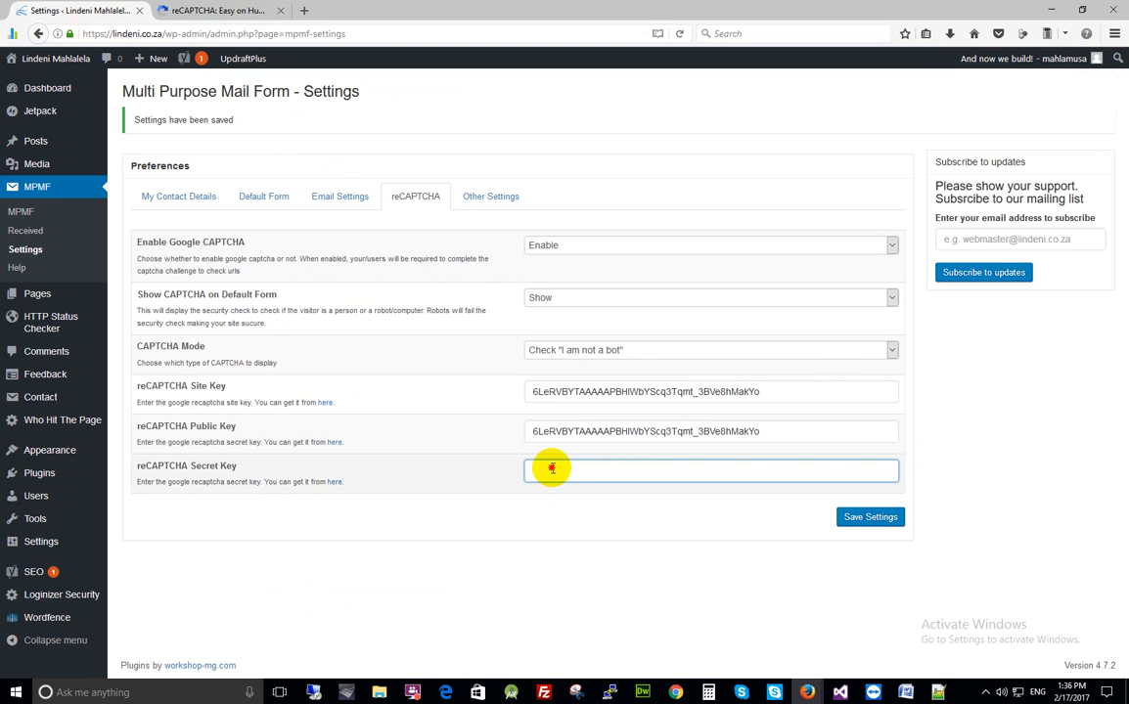
click(551, 469)
key(ctrl+v)
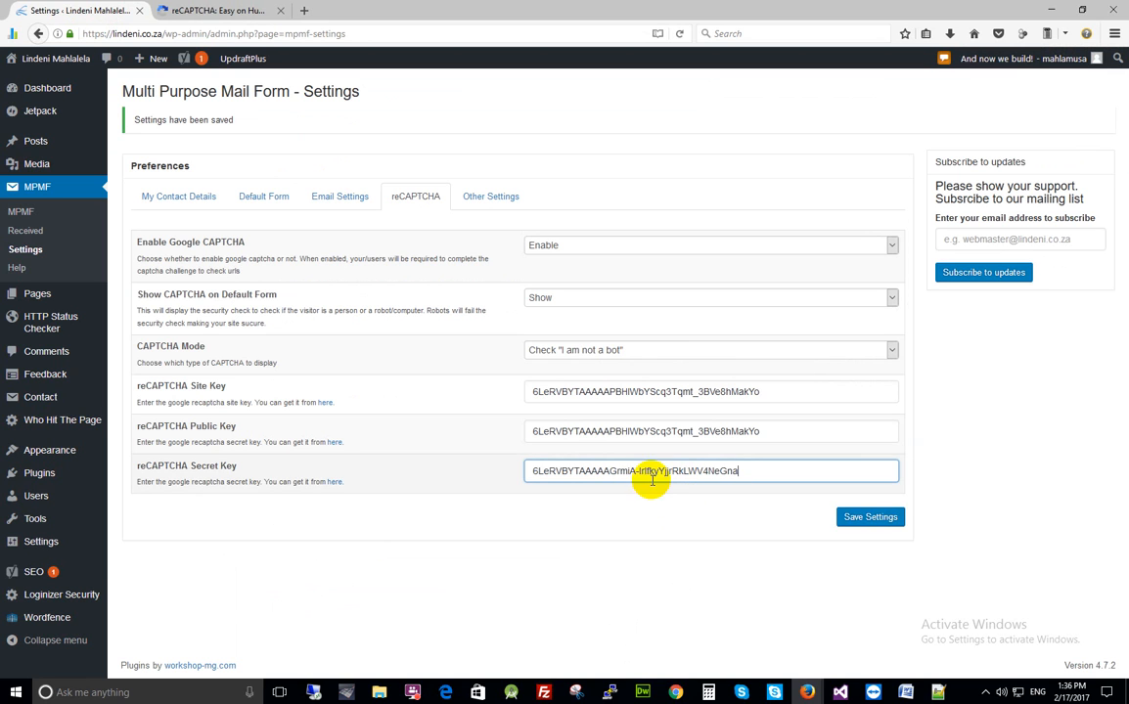
click(870, 519)
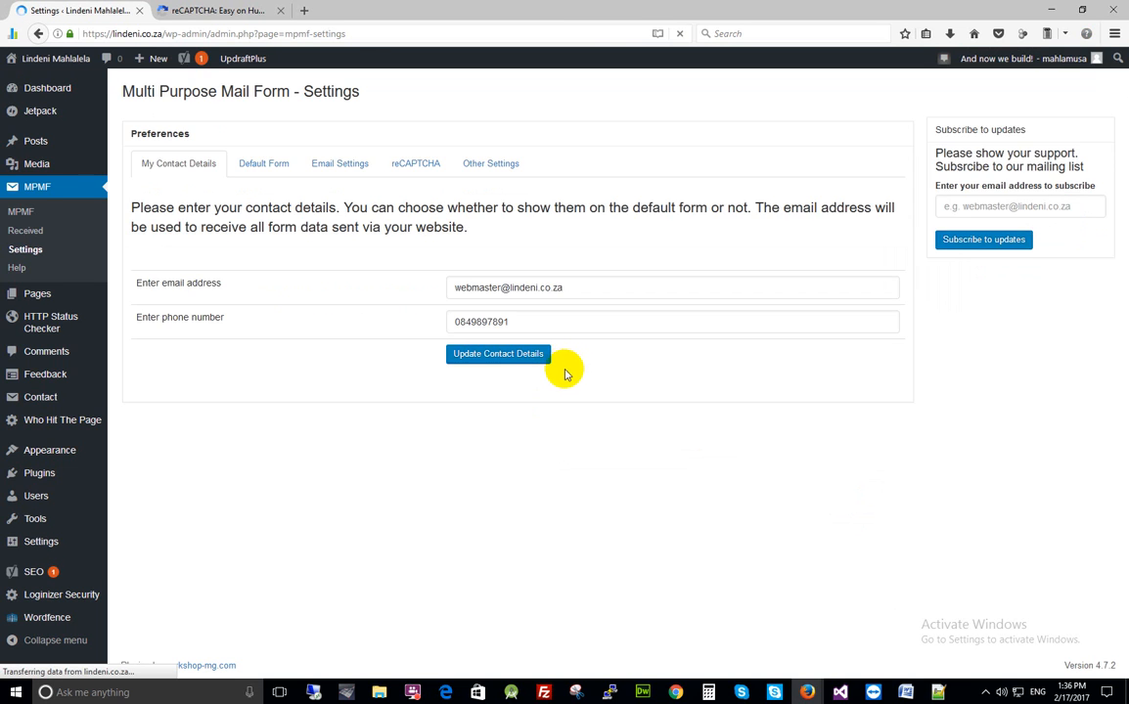
Keep CAPTCHA Mode on Check 'I am not a bot' and save the reCAPTCHA settings again
click(419, 196)
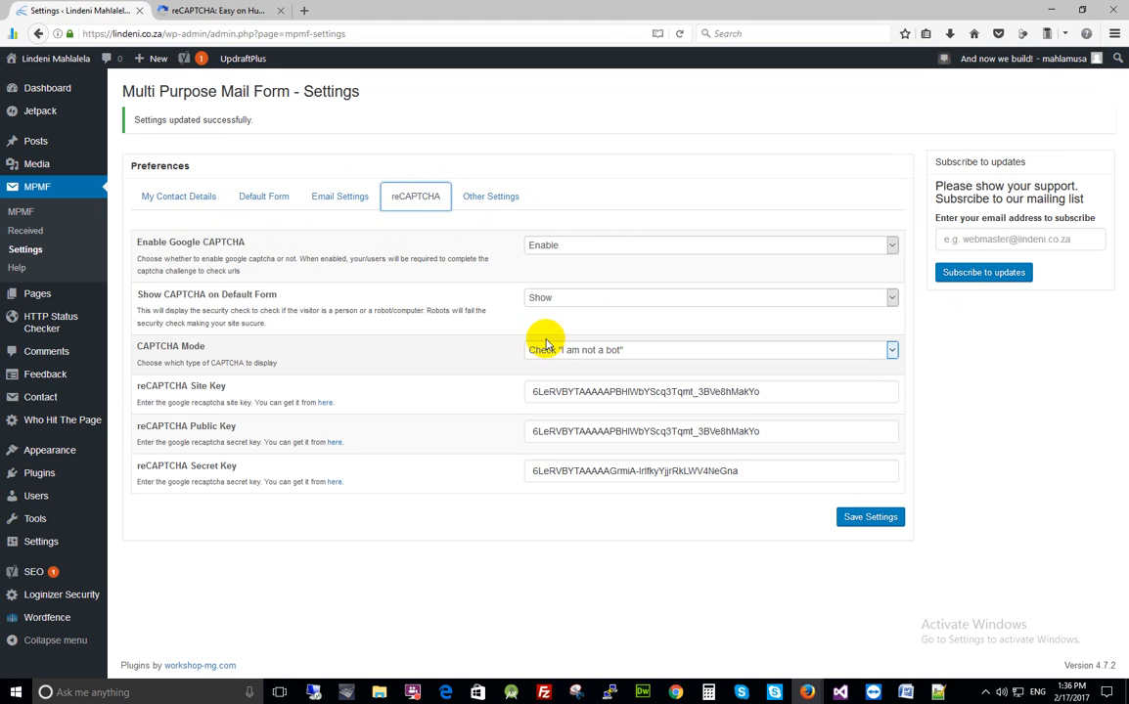
click(557, 352)
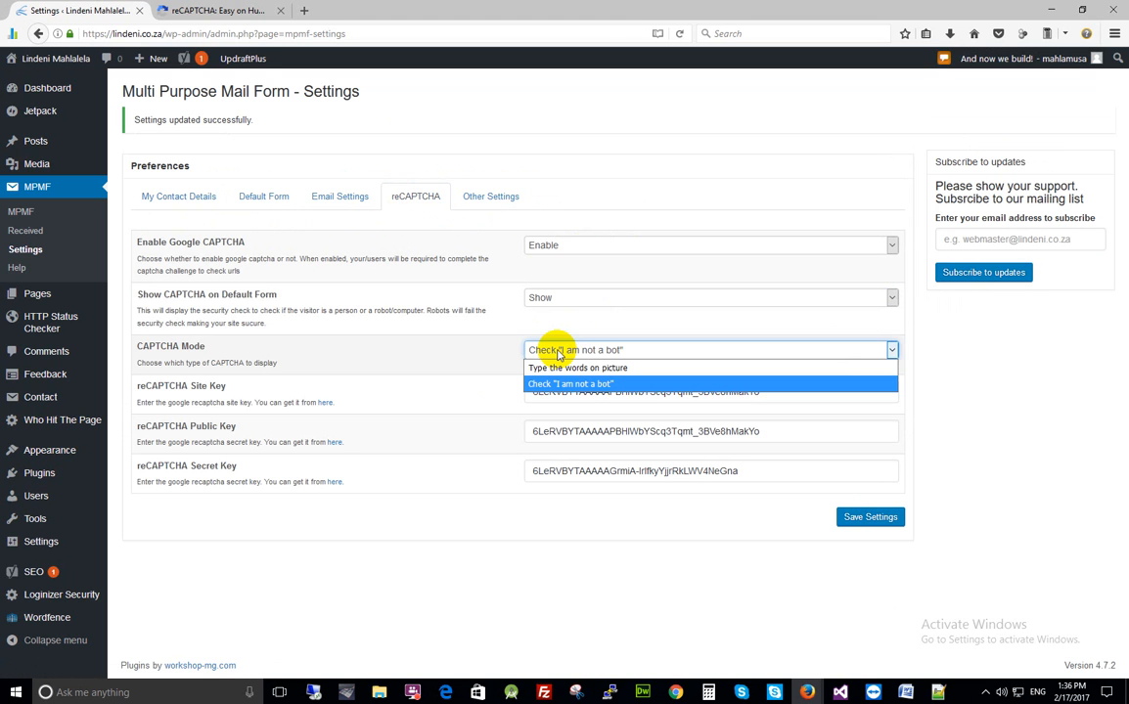
click(555, 385)
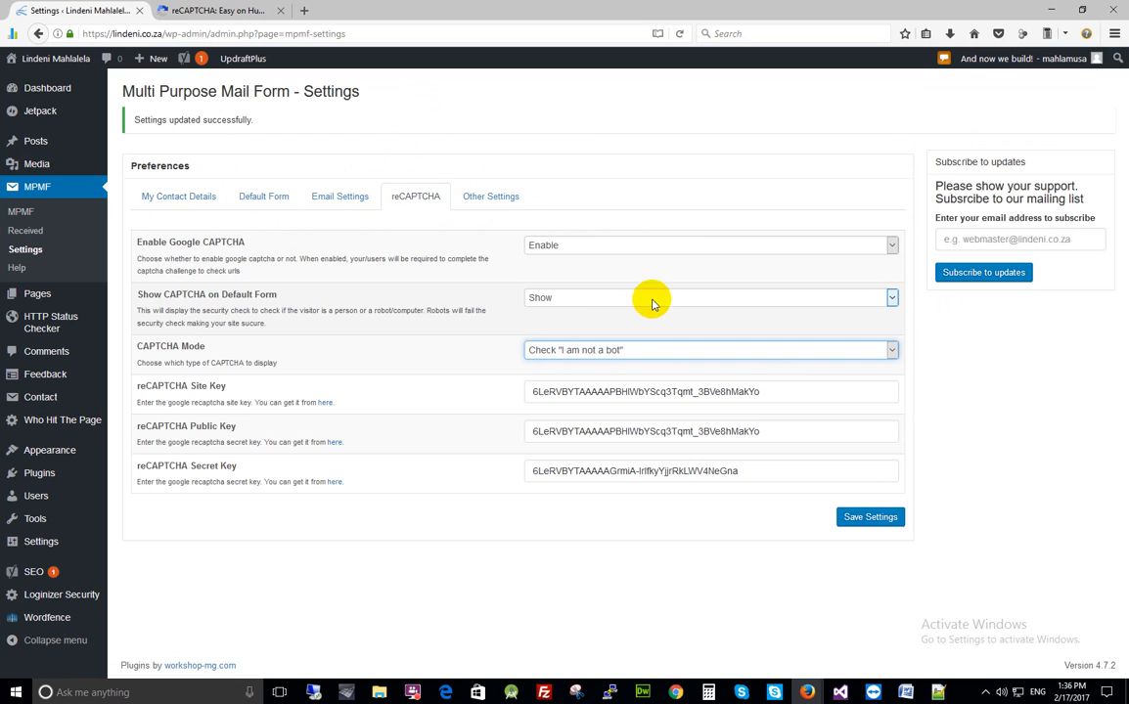
click(623, 354)
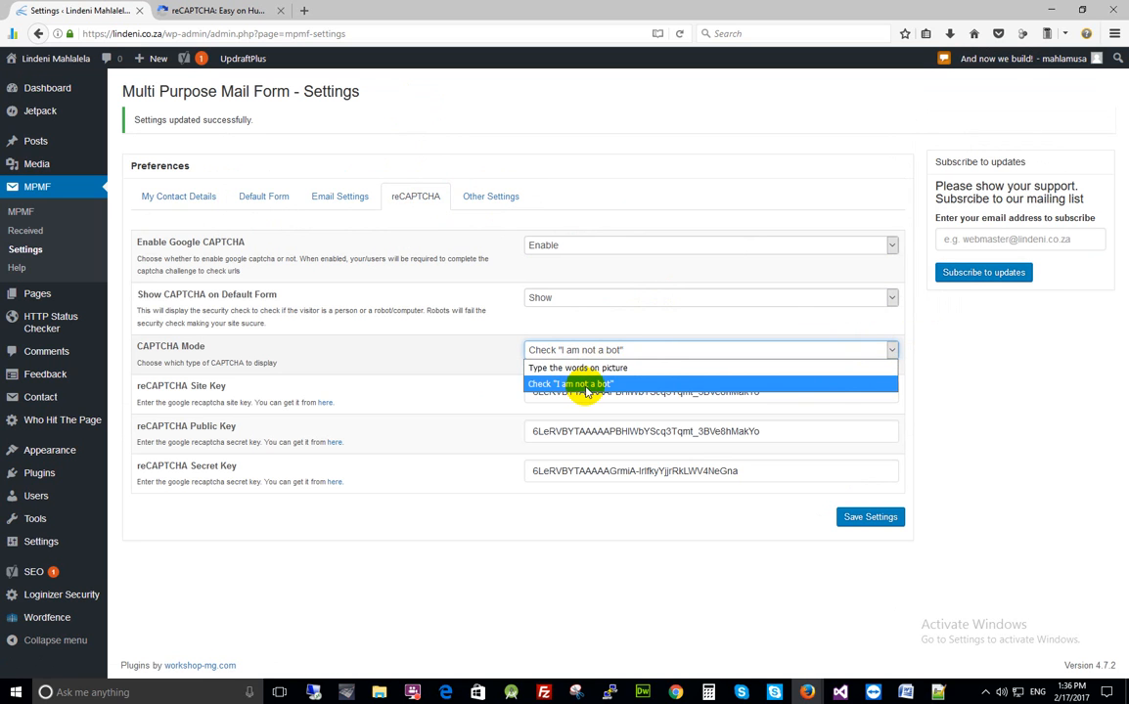
click(585, 384)
click(870, 518)
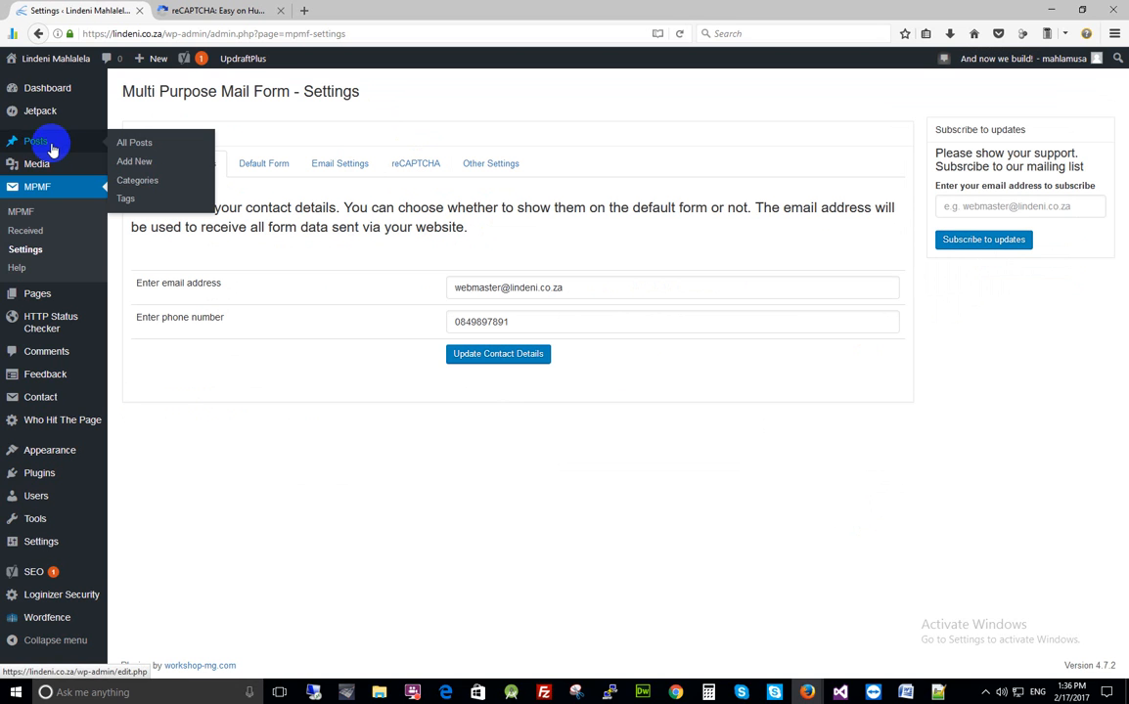
Copy the [mpmf] shortcode from the Default Form tab and start a new page in another tab
mouse_move(32, 296)
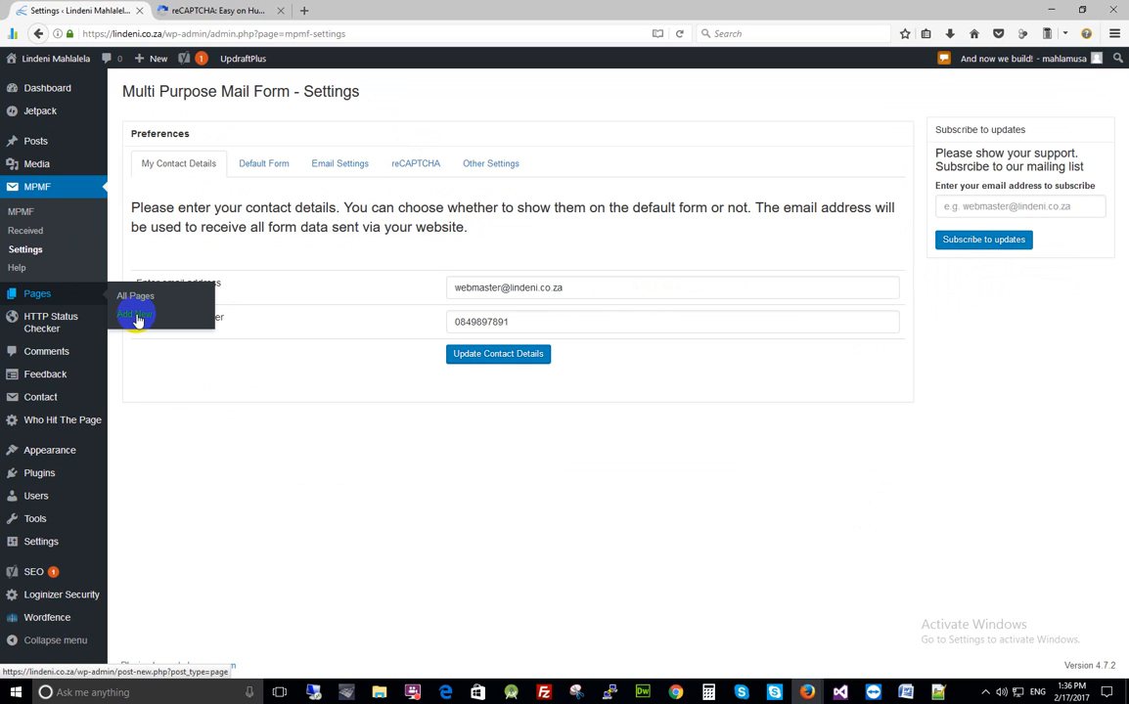
click(254, 165)
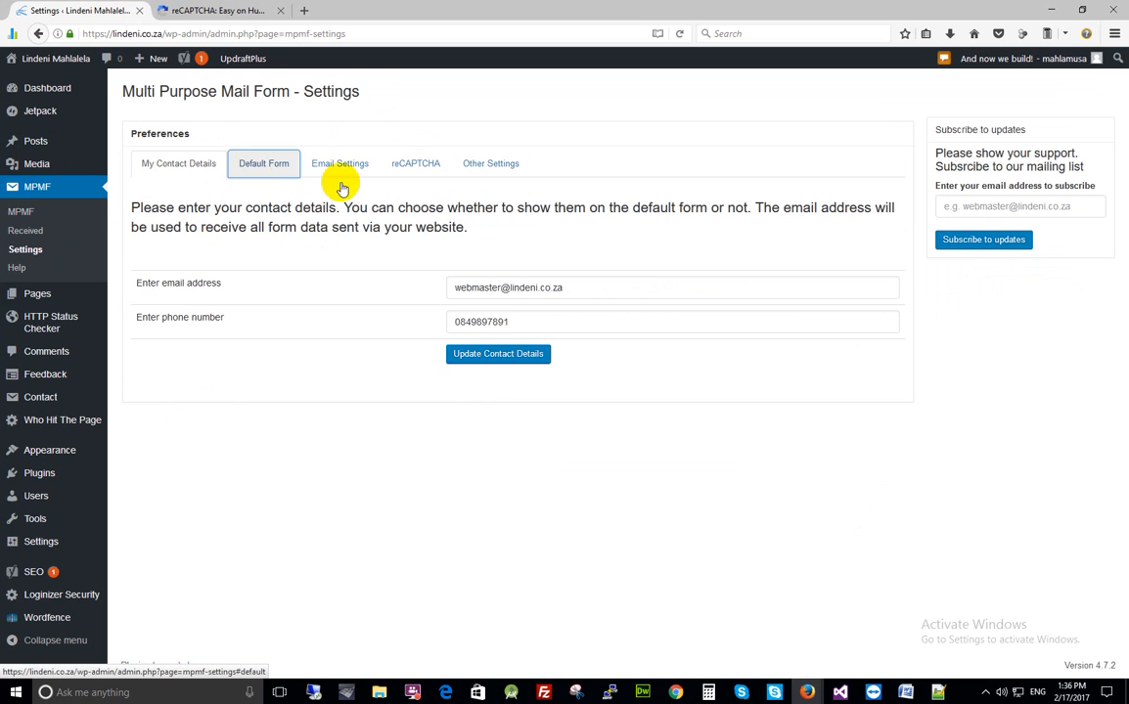
drag(615, 209, 660, 218)
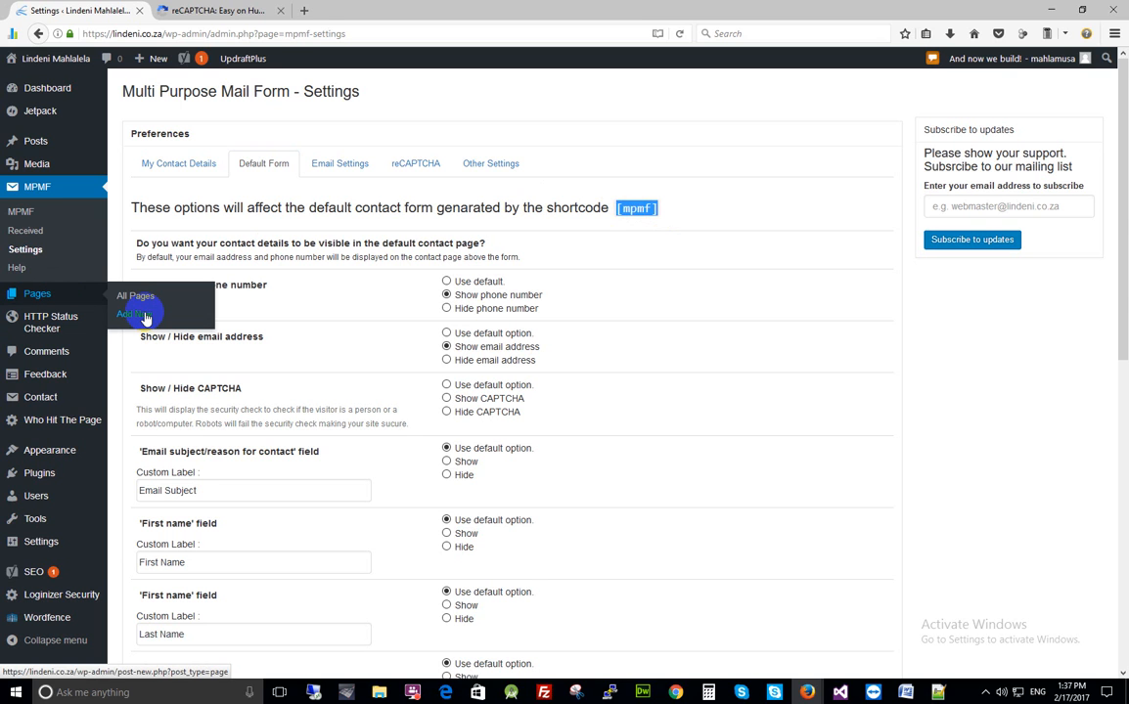
middle_click(145, 318)
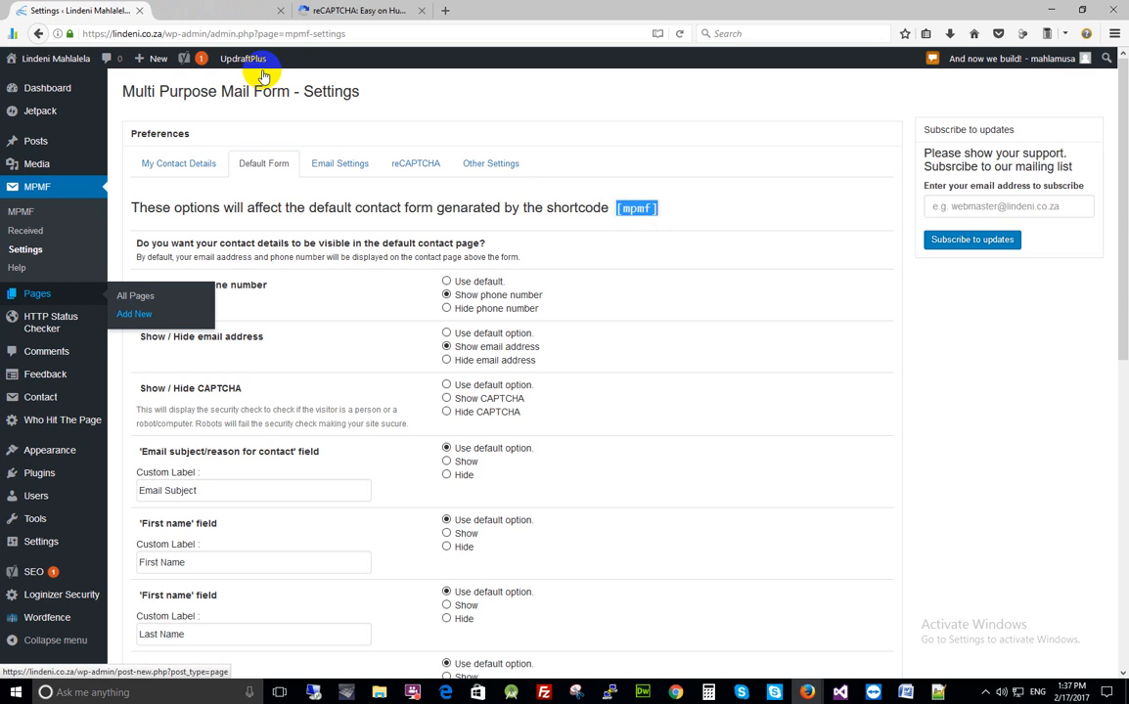
click(186, 11)
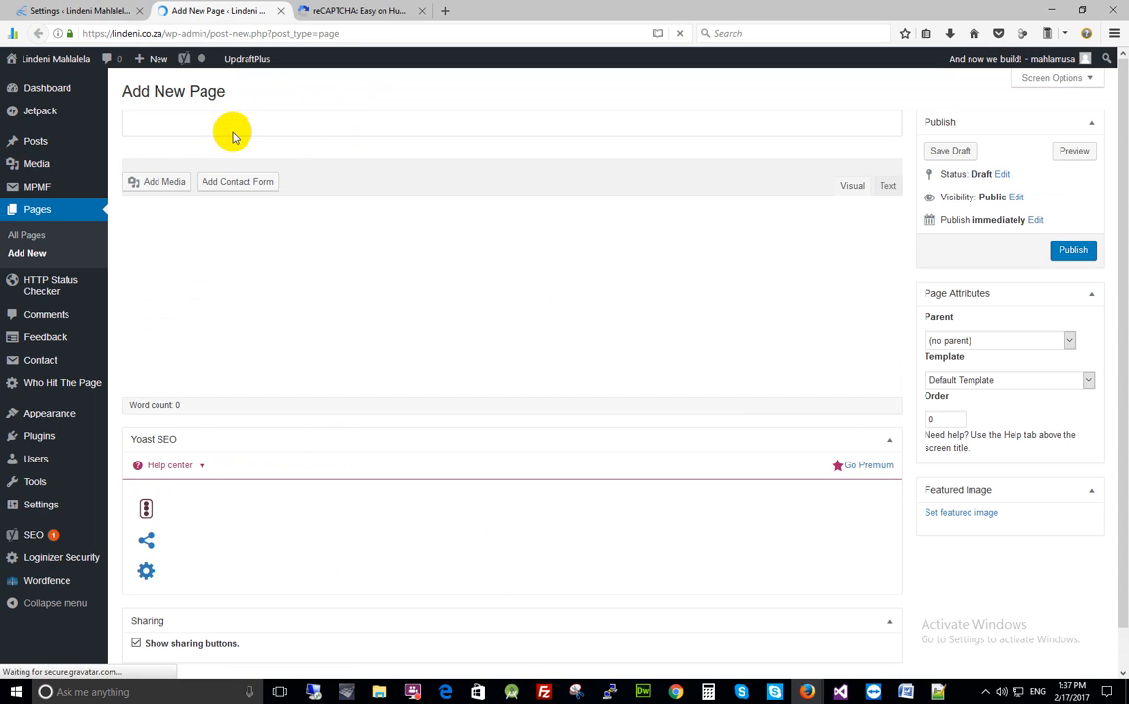
Title the new page 'Test Default Form' and paste the [mpmf] shortcode into its body
click(202, 121)
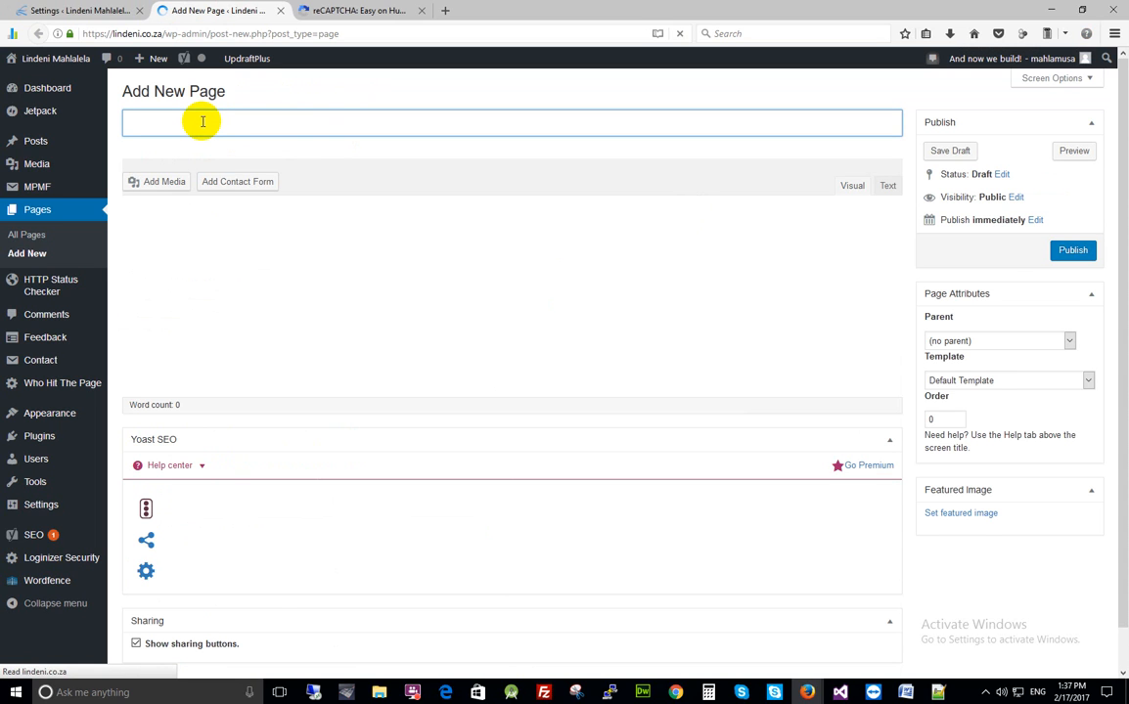
text(Test)
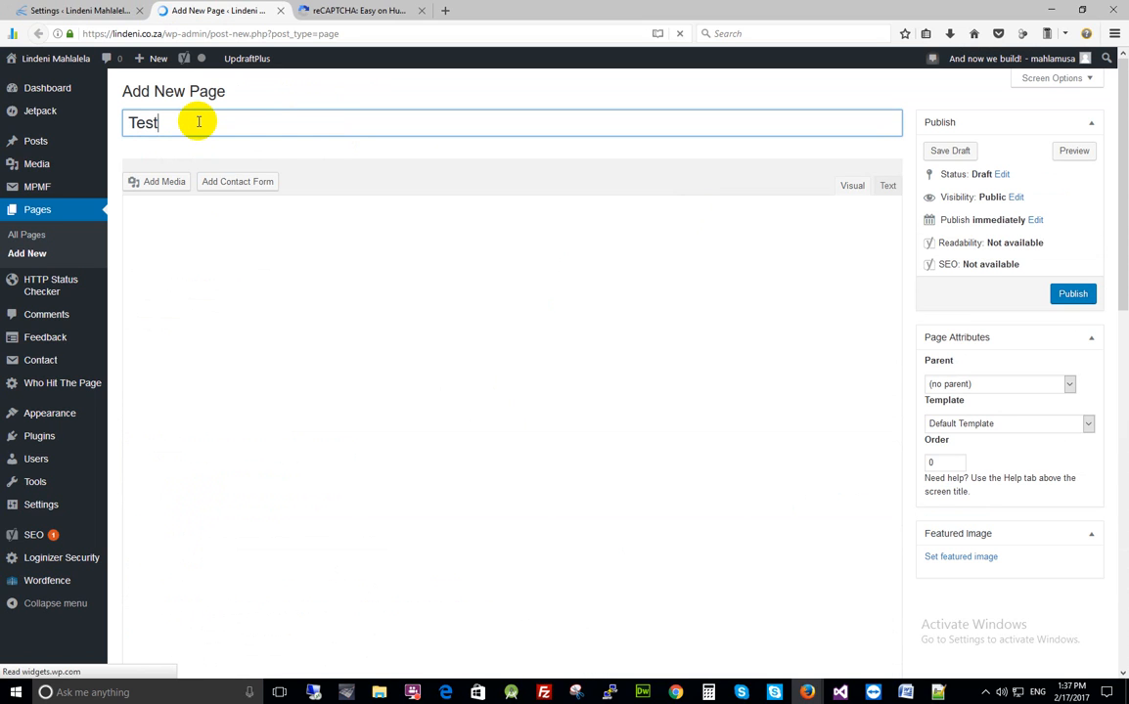
text( Default Form)
click(174, 255)
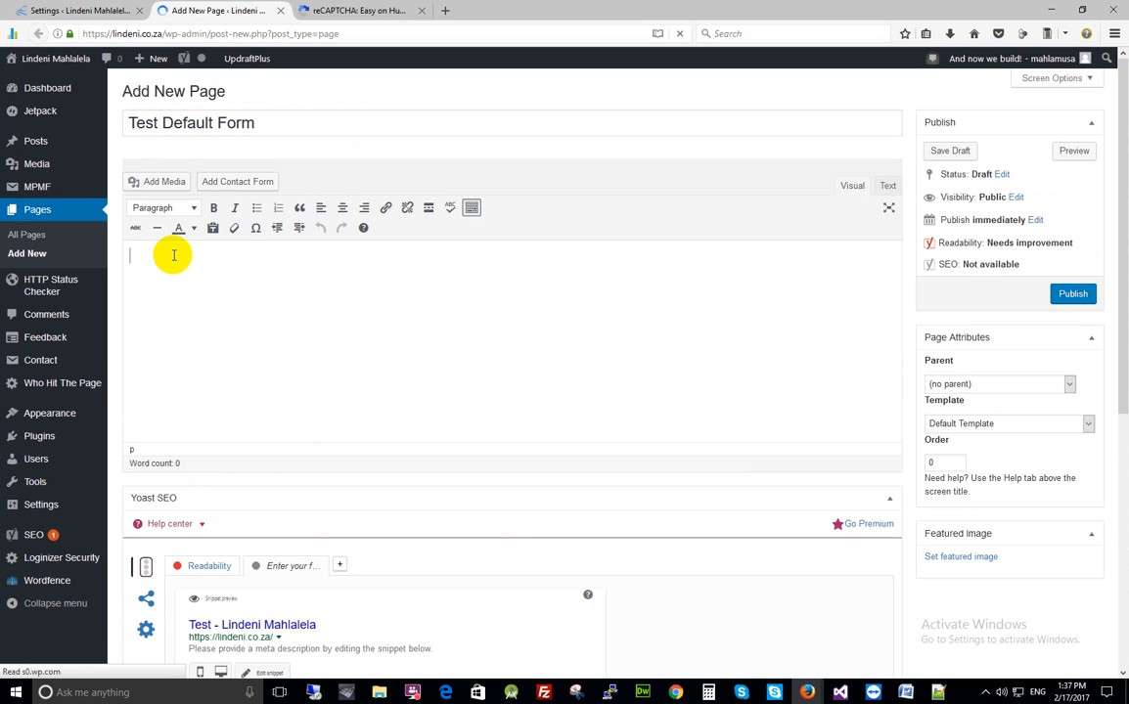
text([mpmf])
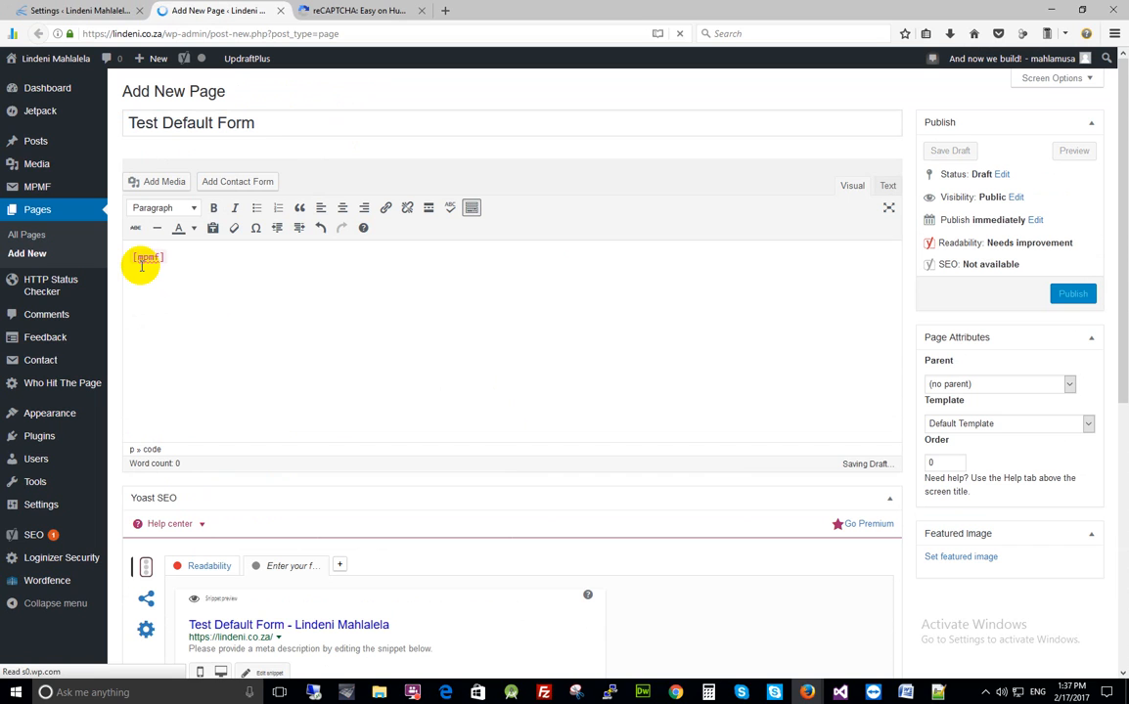
key(BackSpace)
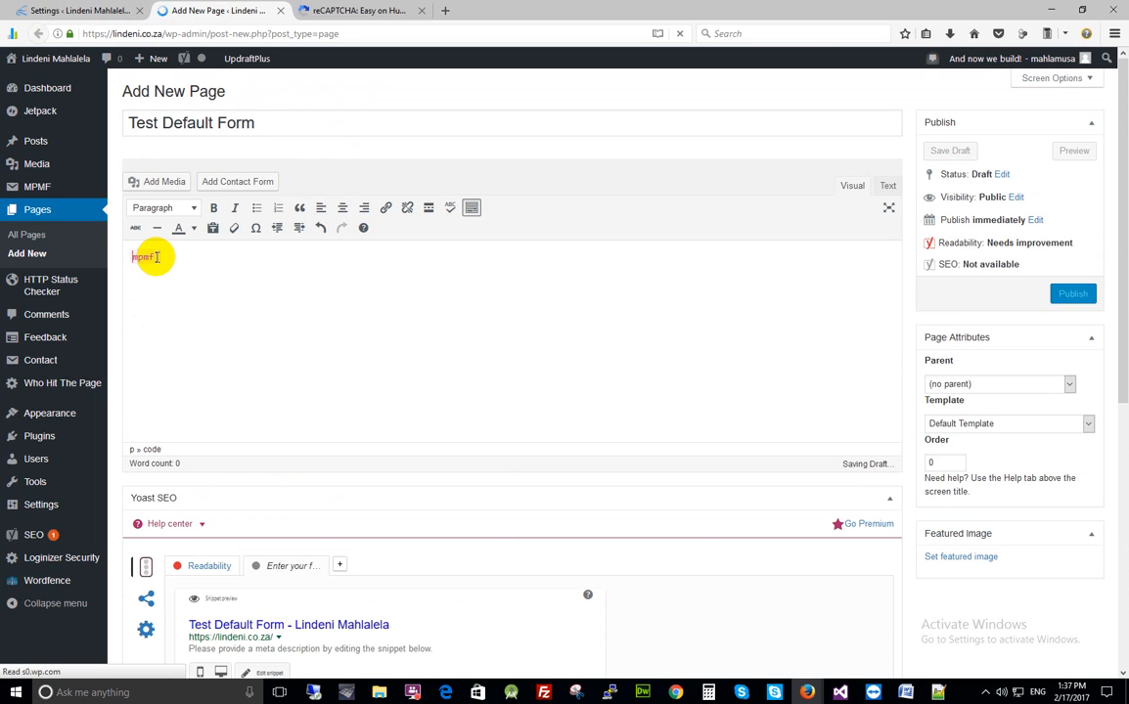
text([)
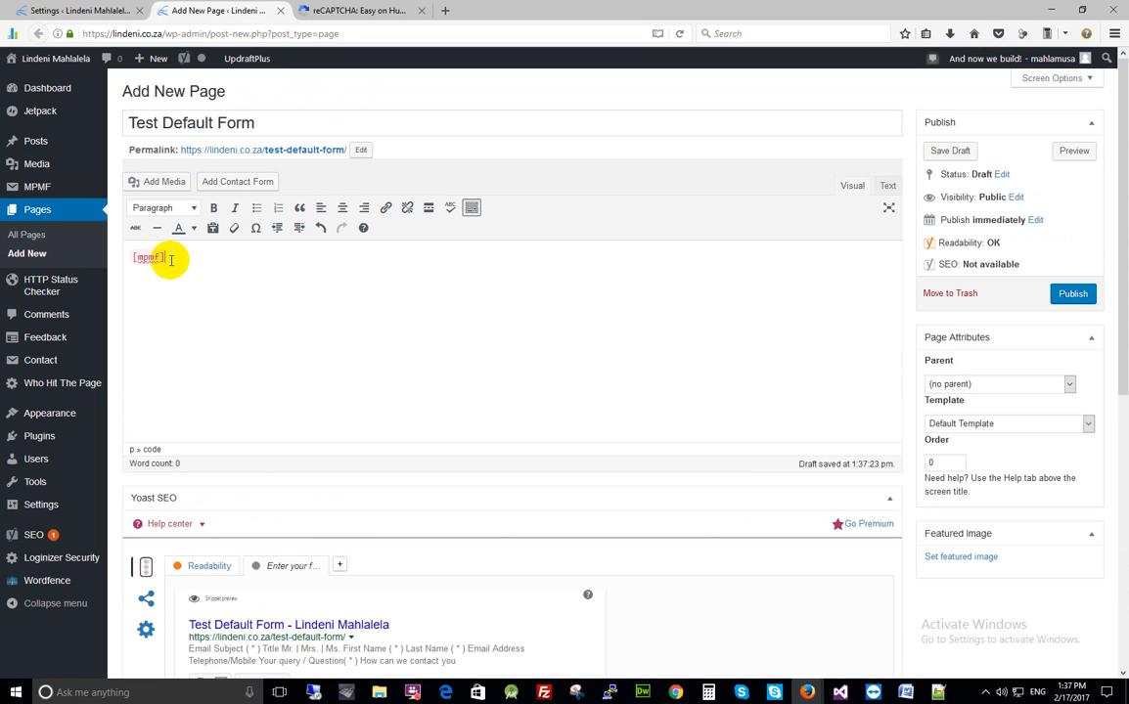
Remove the <code> tags around the shortcode and set the page template to Full Width
click(887, 186)
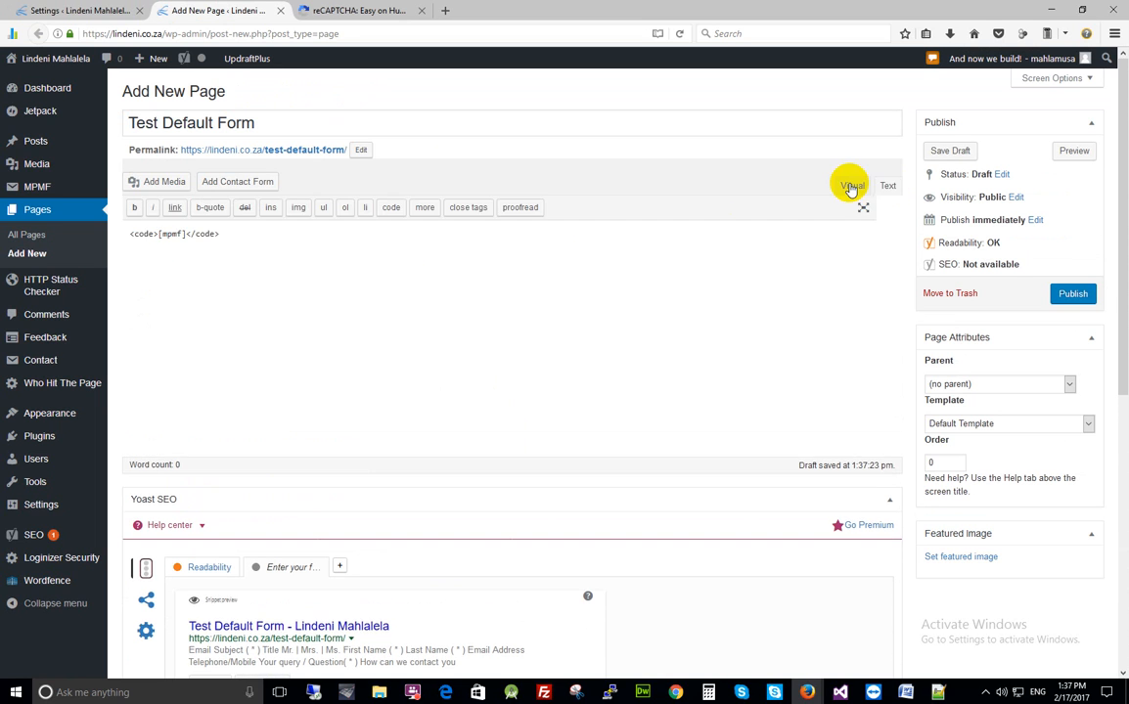
mouse_move(158, 235)
mouse_down()
mouse_move(134, 236)
mouse_move(176, 235)
mouse_move(156, 235)
mouse_up()
key(BackSpace)
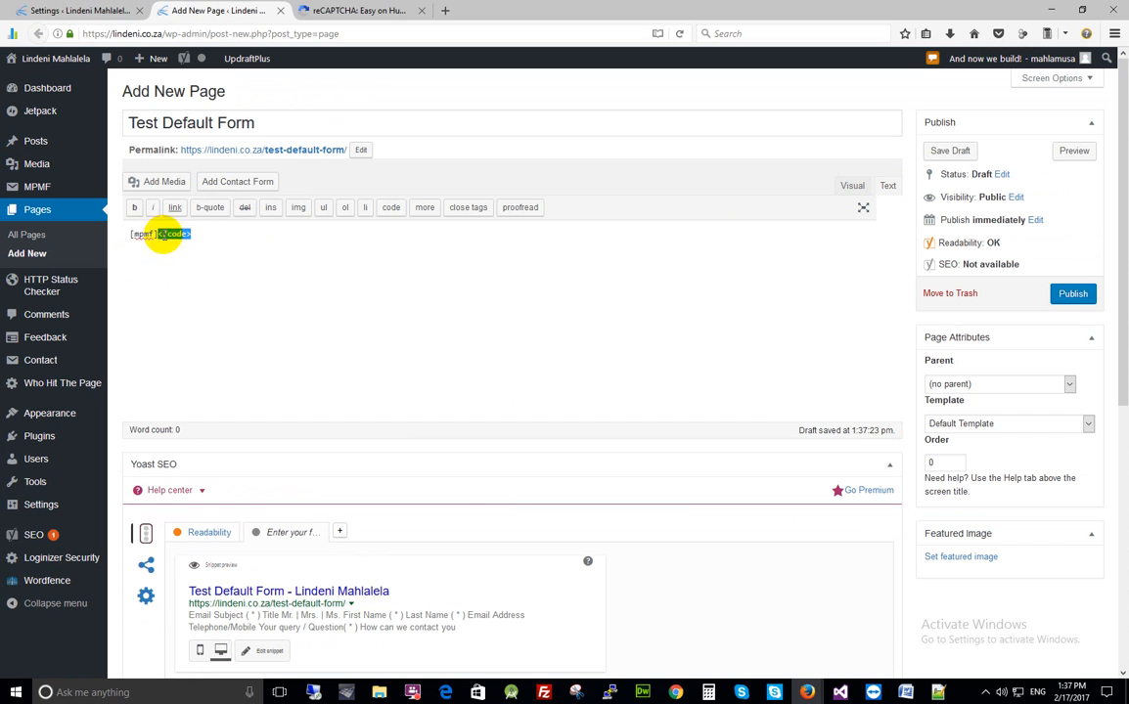
key(BackSpace)
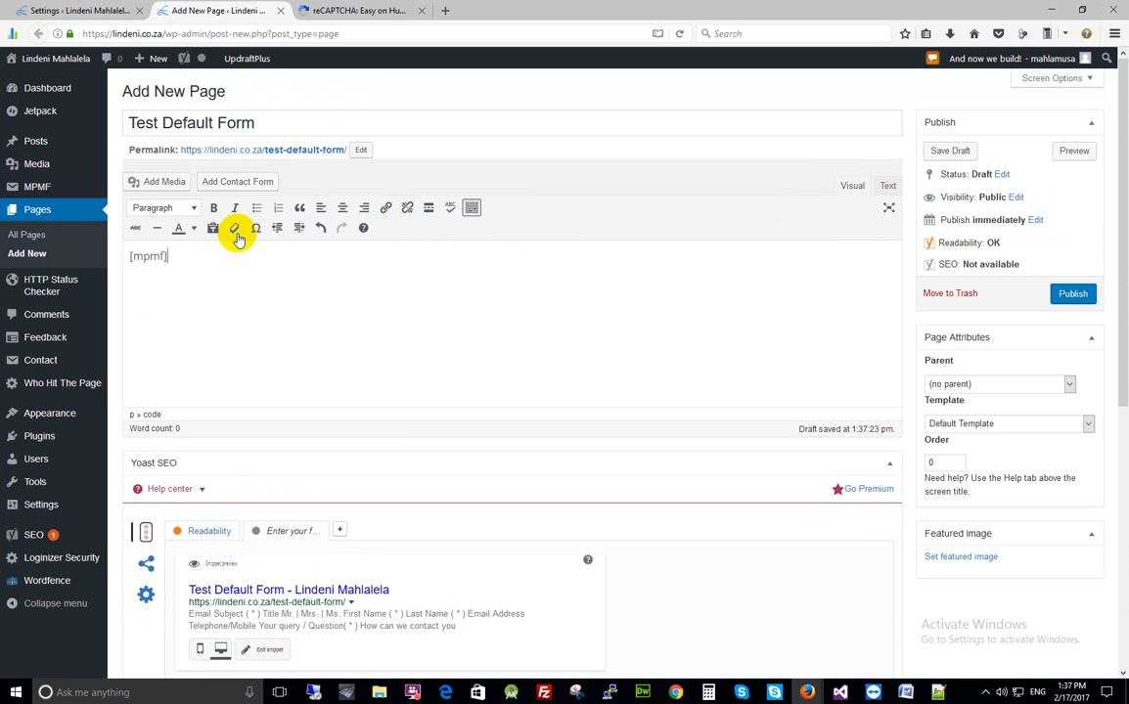
click(185, 257)
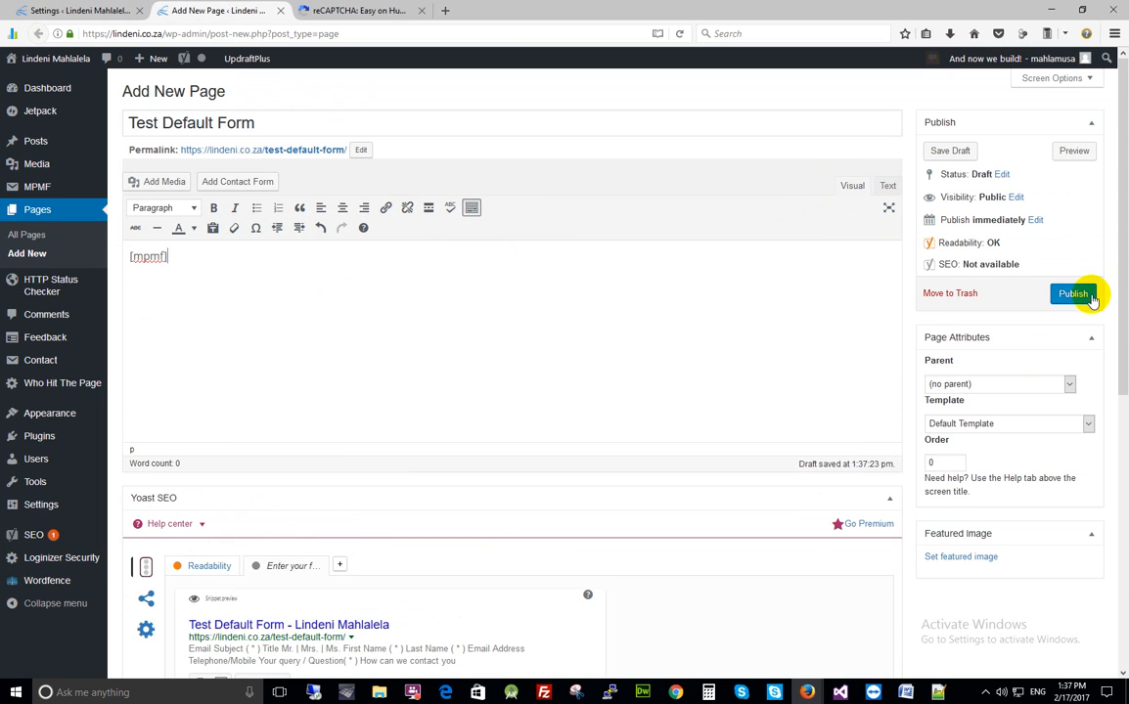
click(1053, 424)
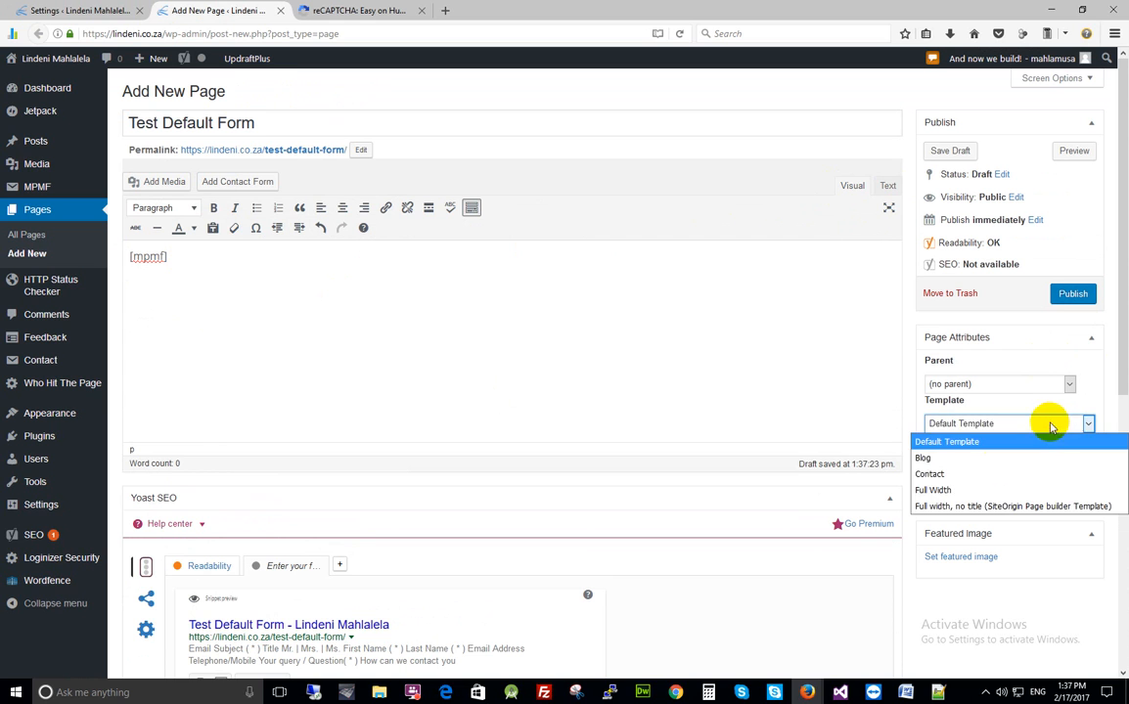
click(933, 489)
scroll(788, 448, down, 5)
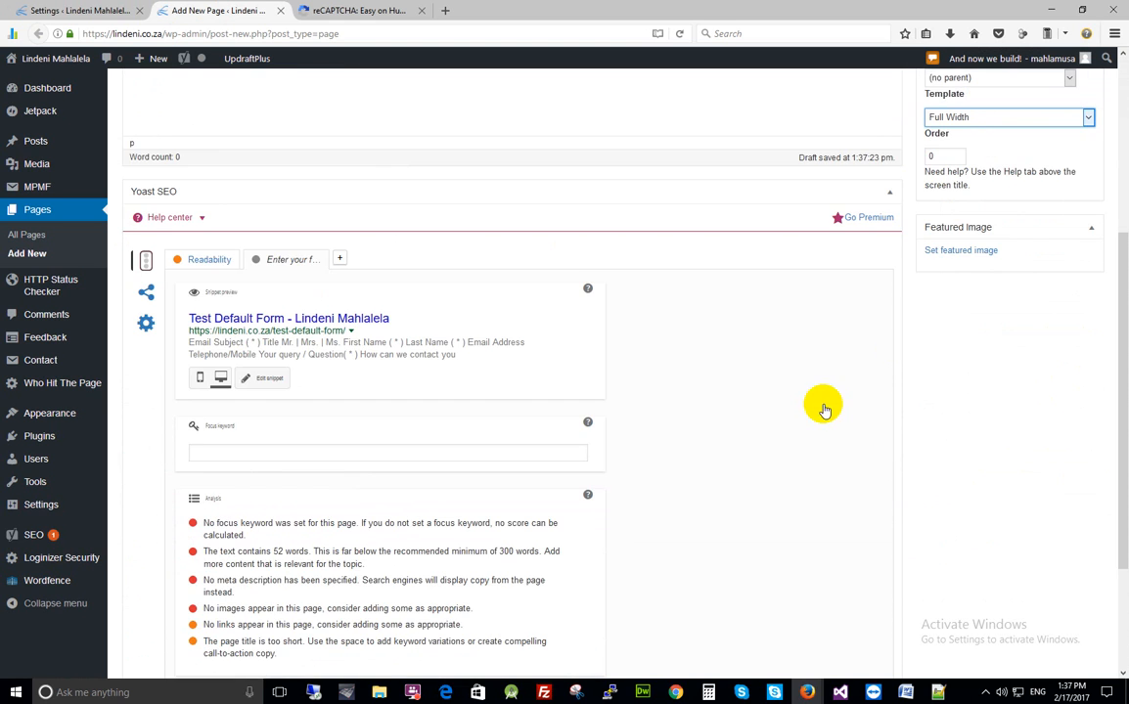
scroll(1013, 294, up, 5)
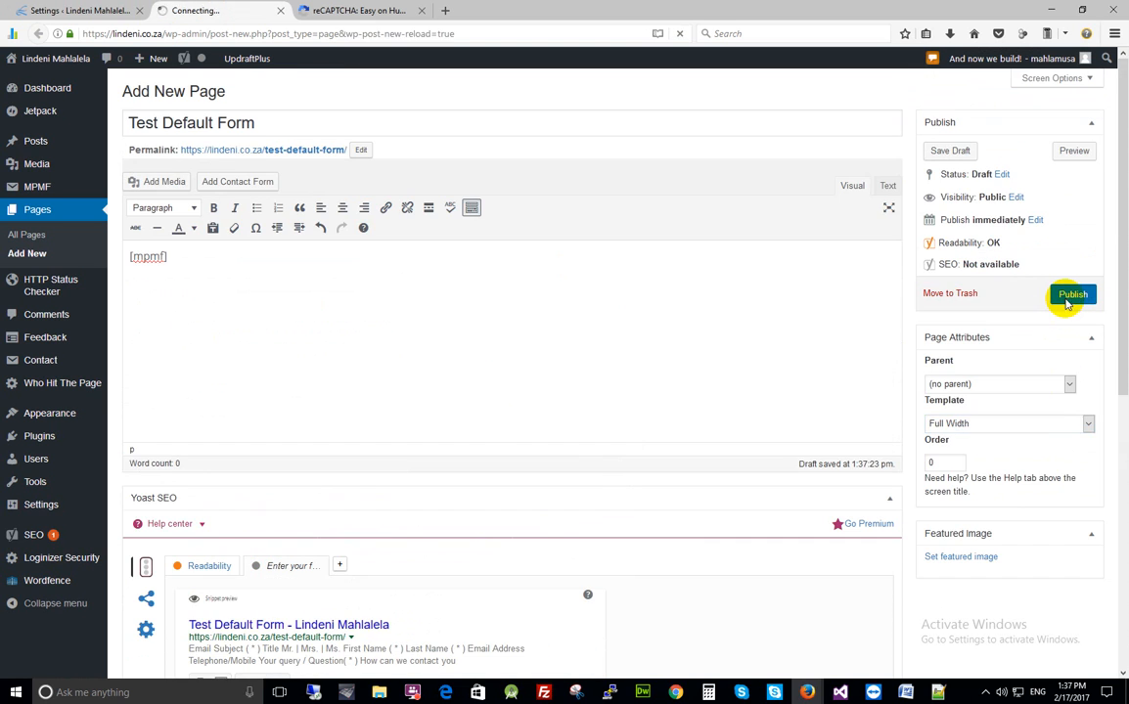
Publish the Test Default Form page and open its live view on the site
click(1067, 302)
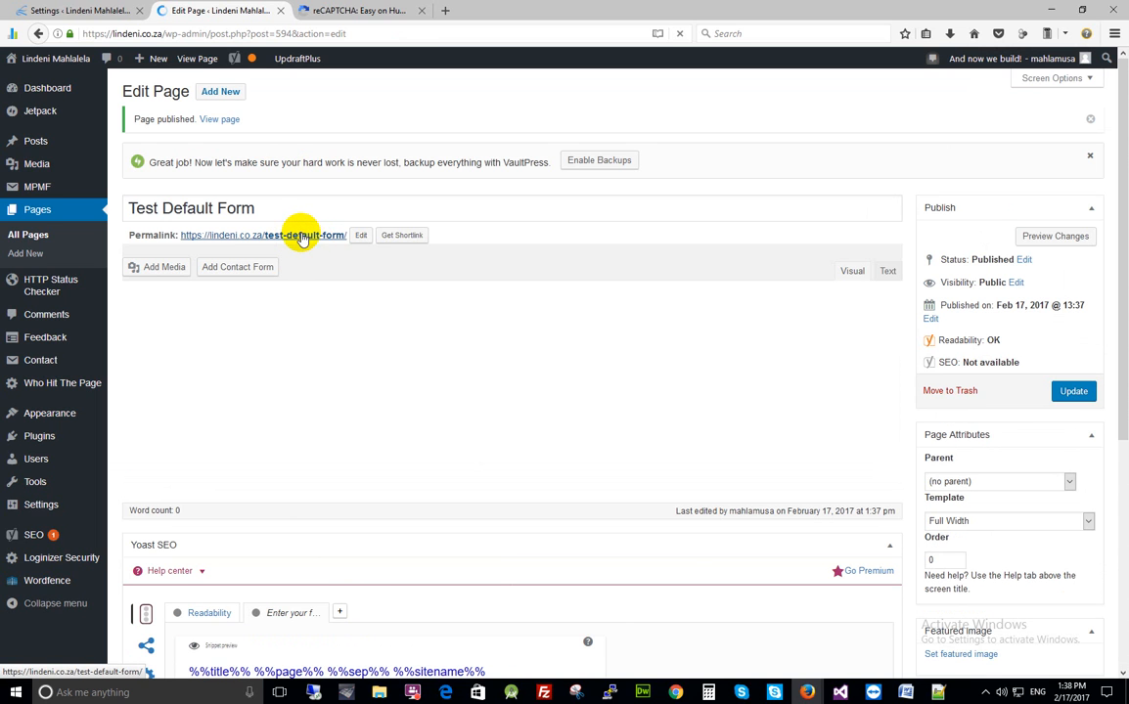
click(302, 239)
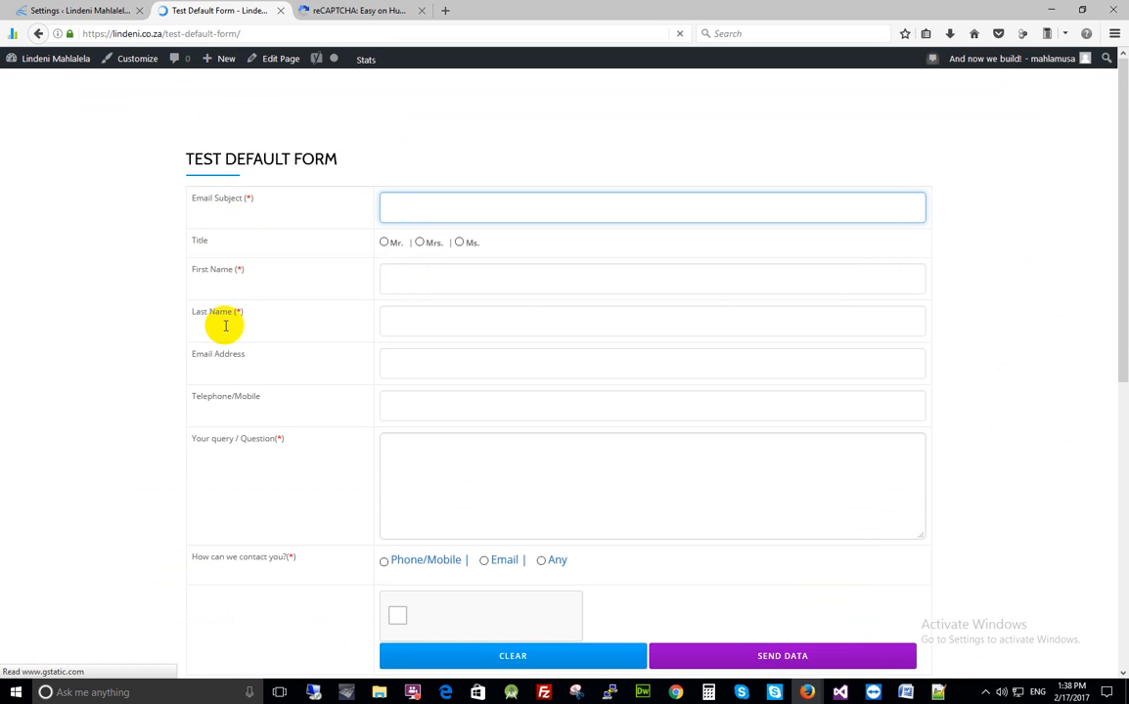
On the live form, select the Email Address field and tick the reCAPTCHA "I'm not a robot" checkbox
click(405, 366)
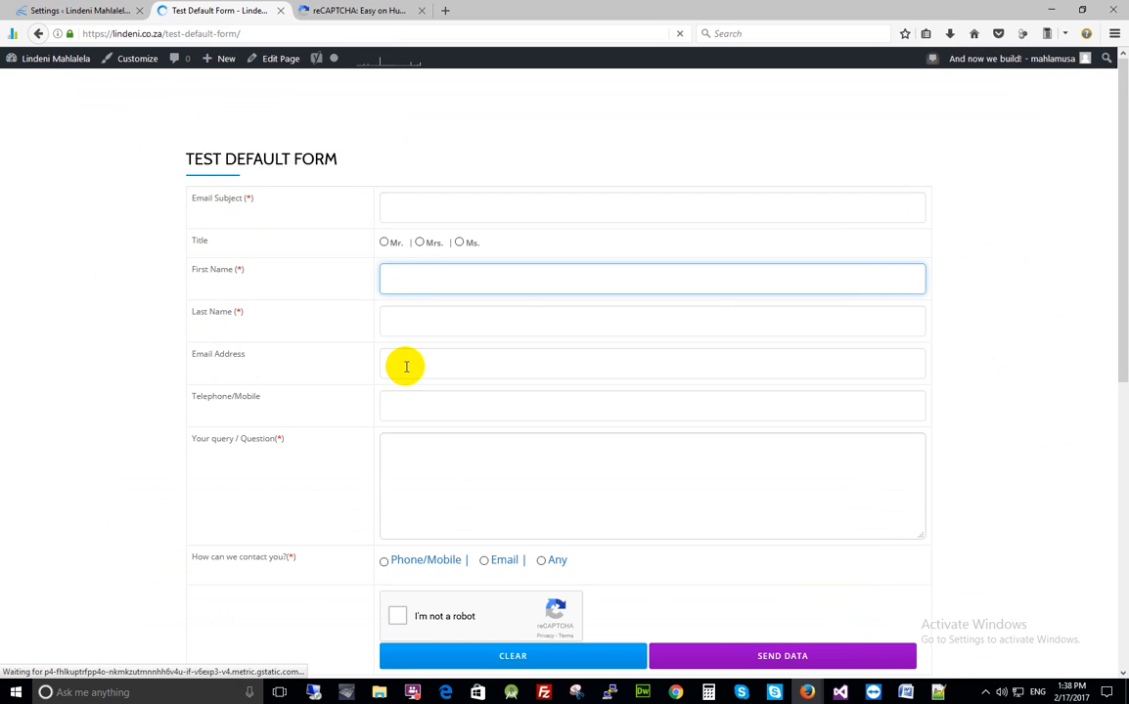
scroll(421, 421, down, 3)
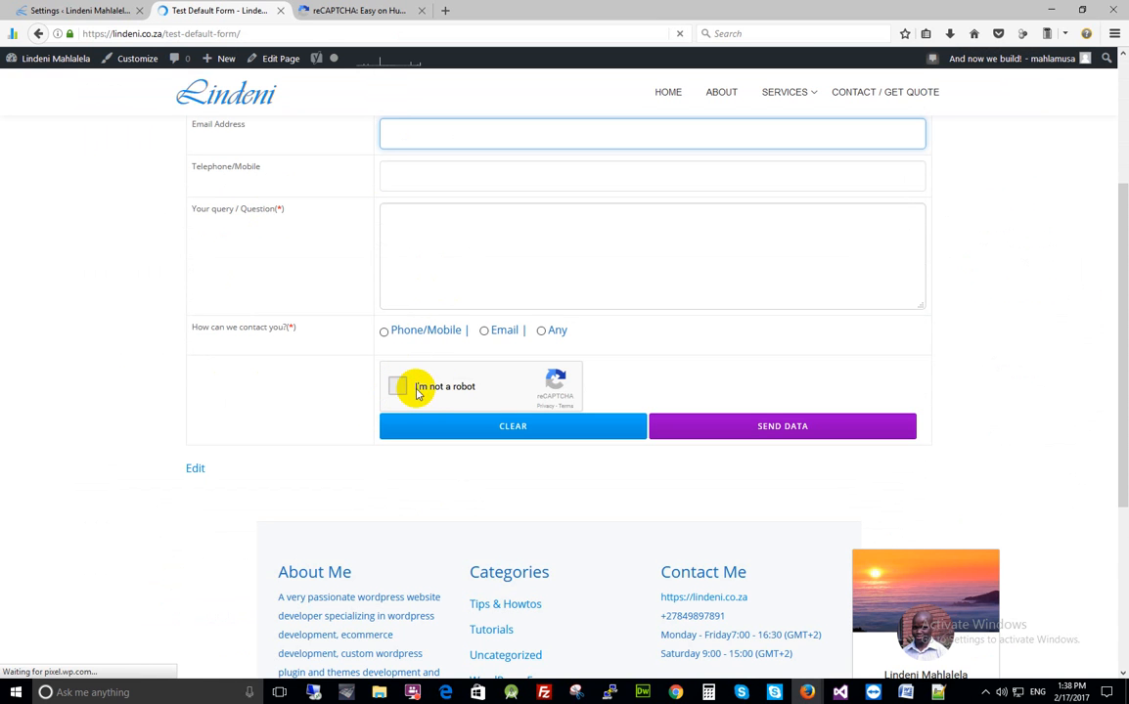
click(416, 385)
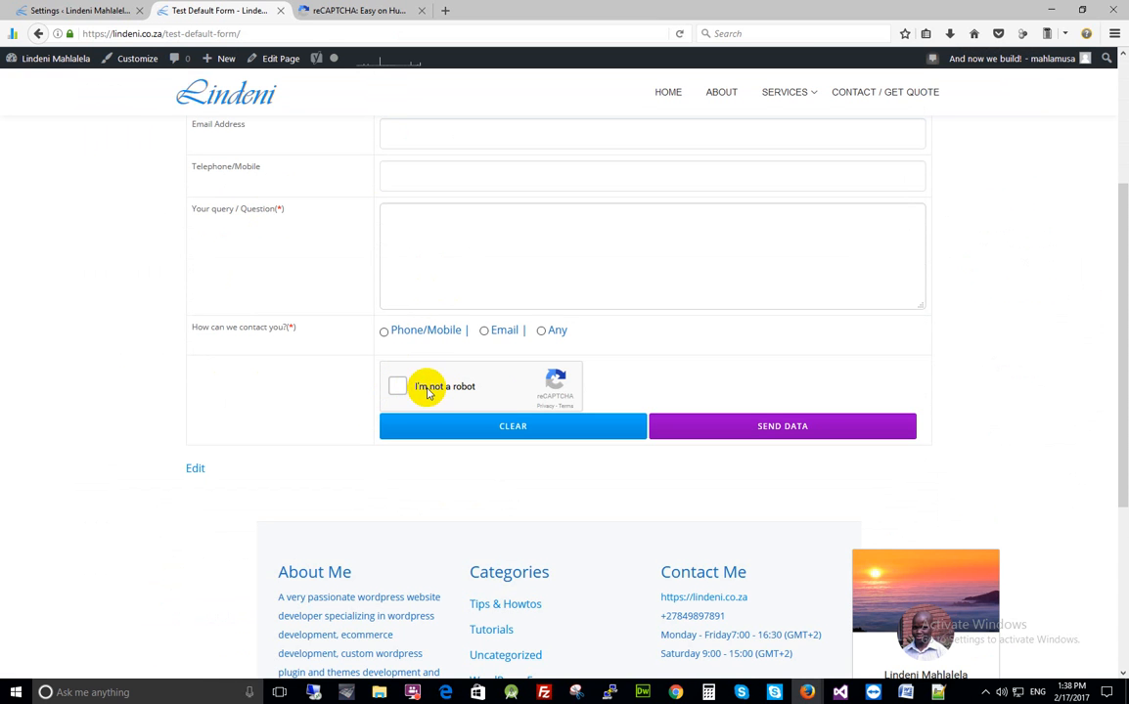
click(408, 386)
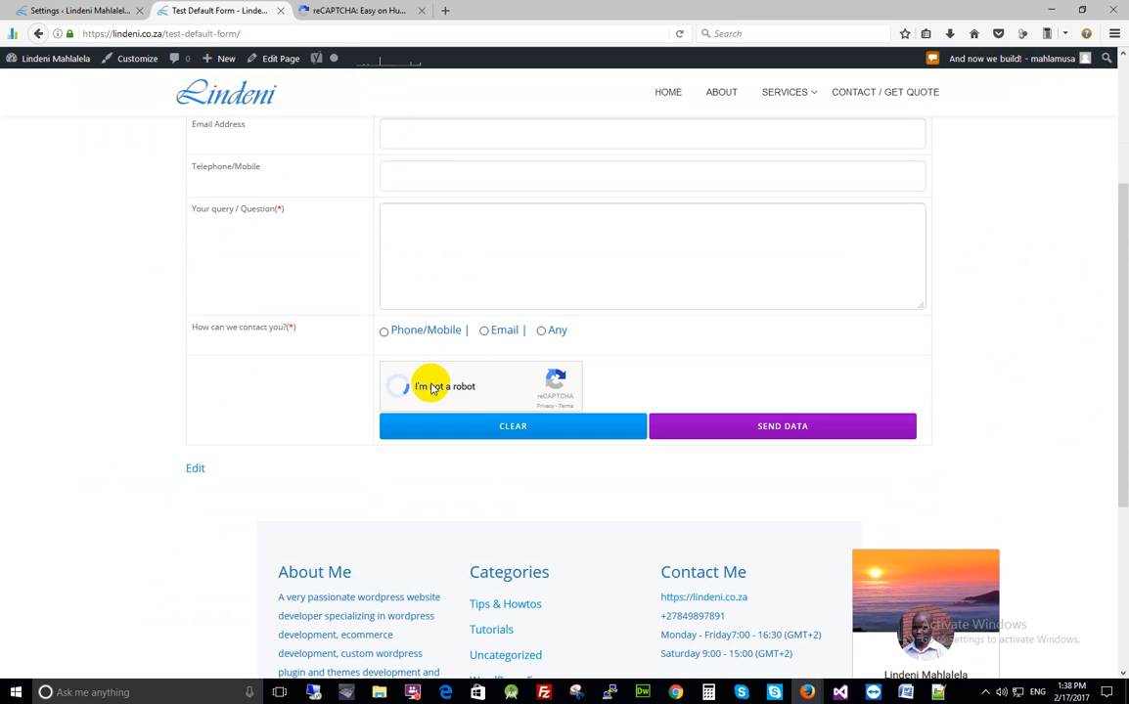
Select the Email Subject field, then submit the test form with SEND DATA
scroll(479, 211, up, 3)
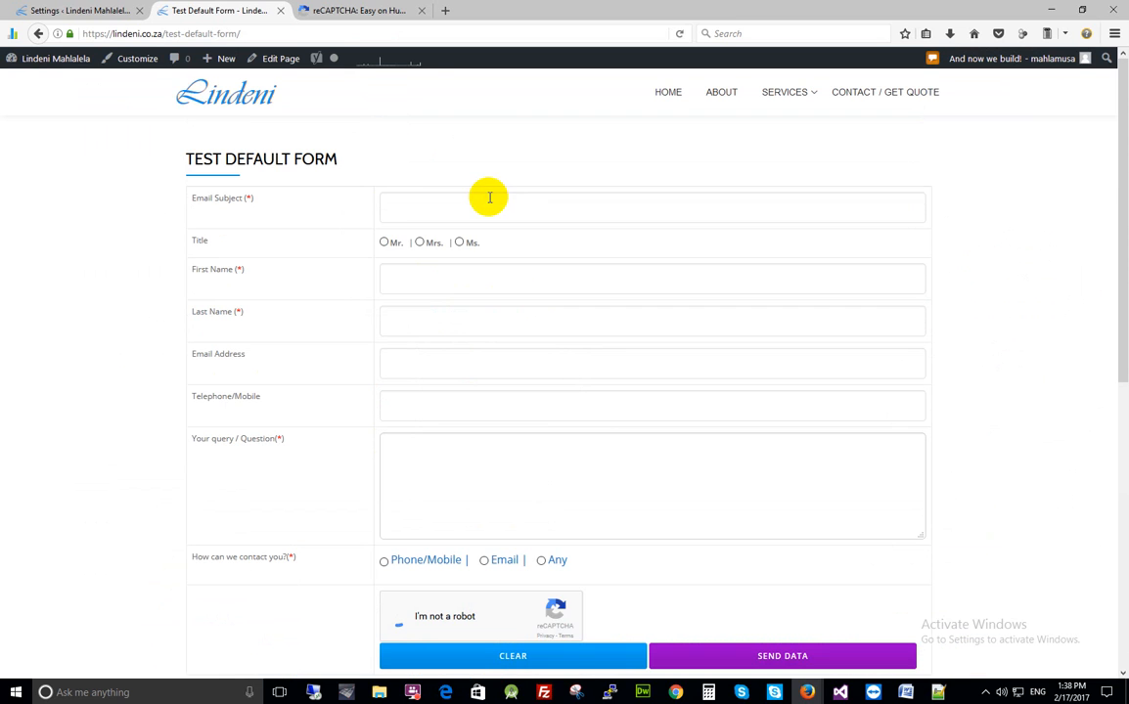
click(411, 208)
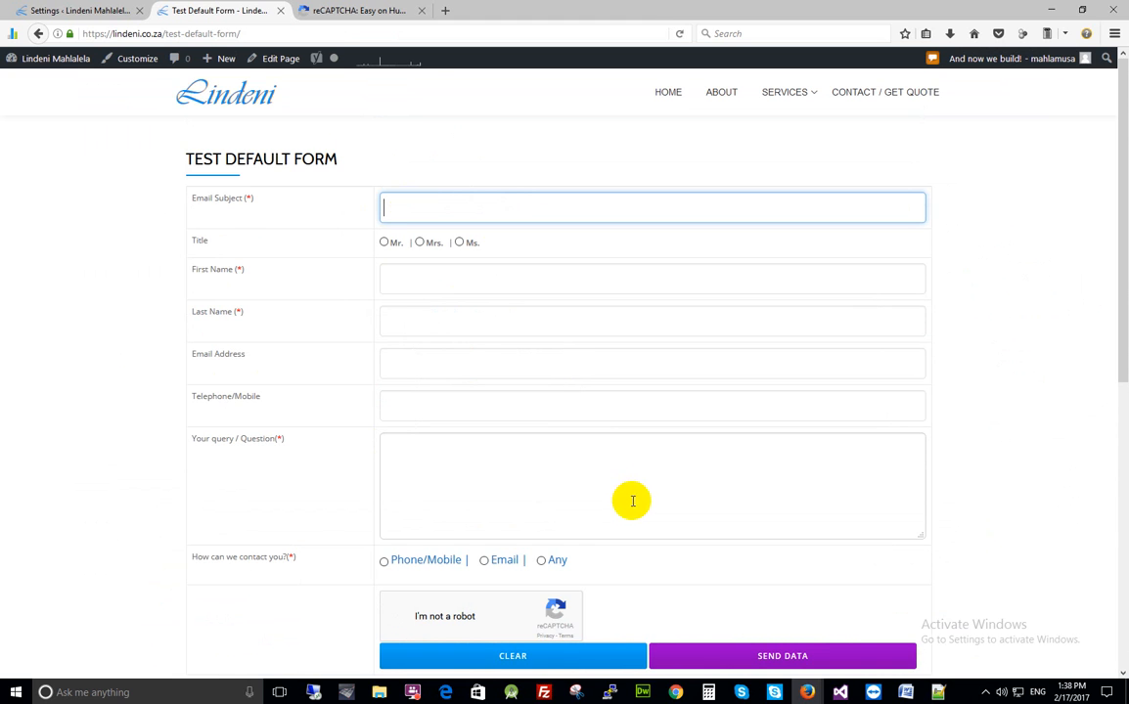
scroll(685, 470, down, 2)
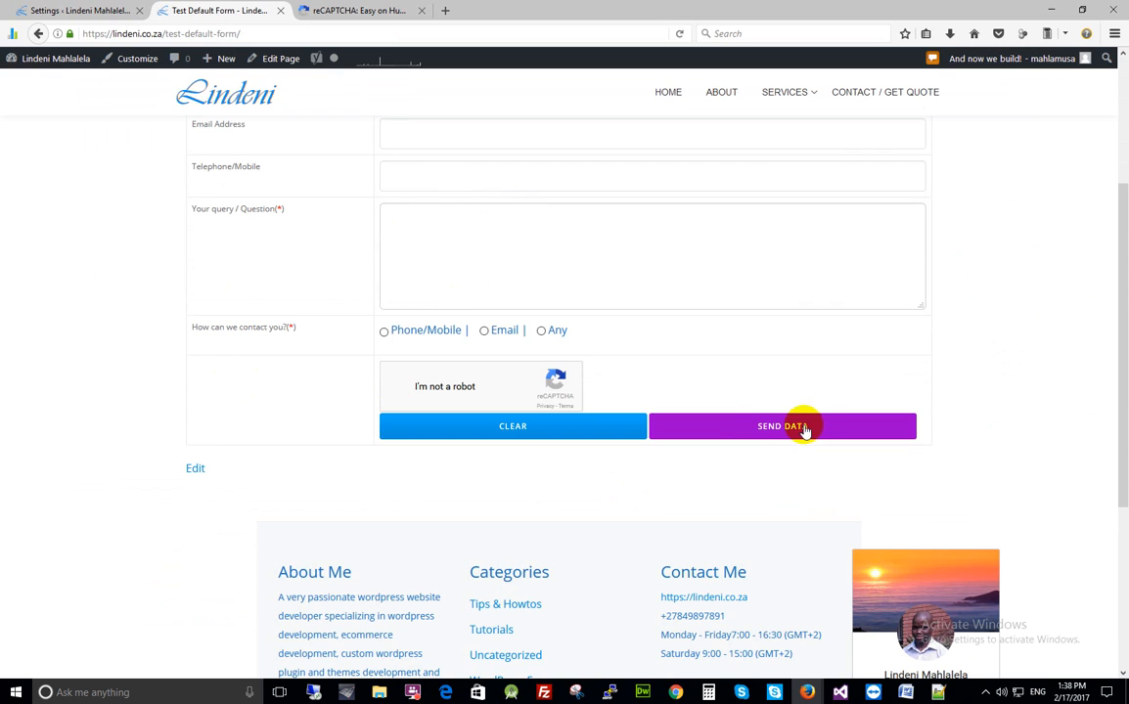
click(762, 430)
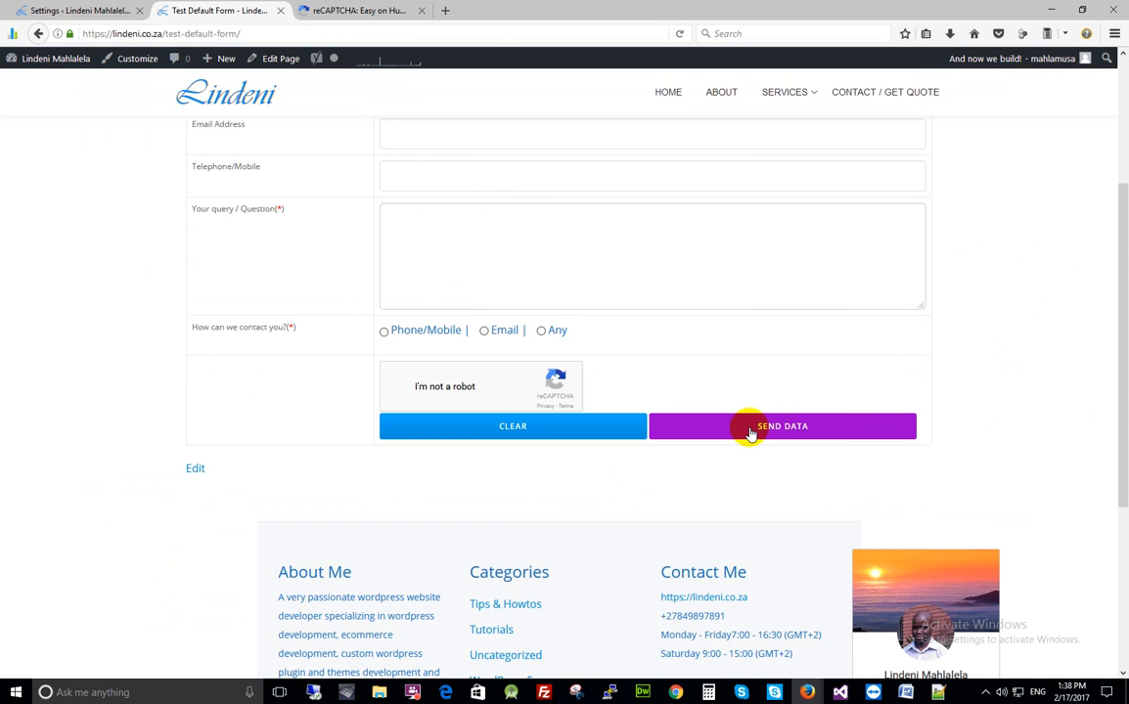
click(788, 428)
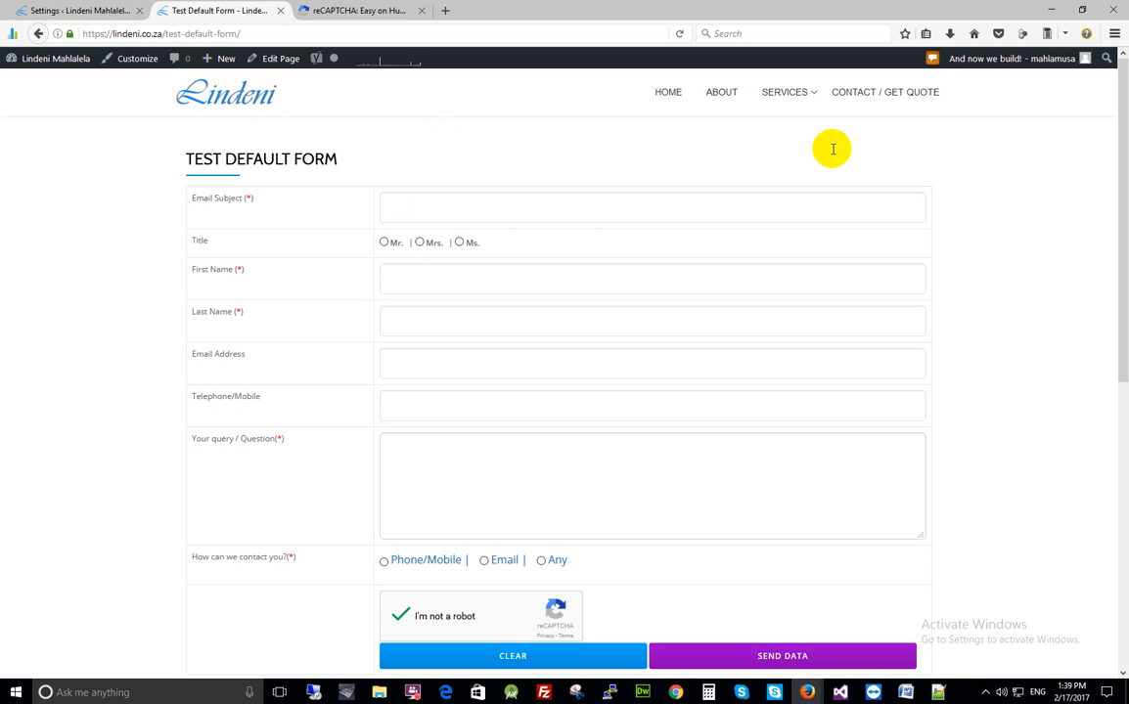
scroll(511, 176, down, 4)
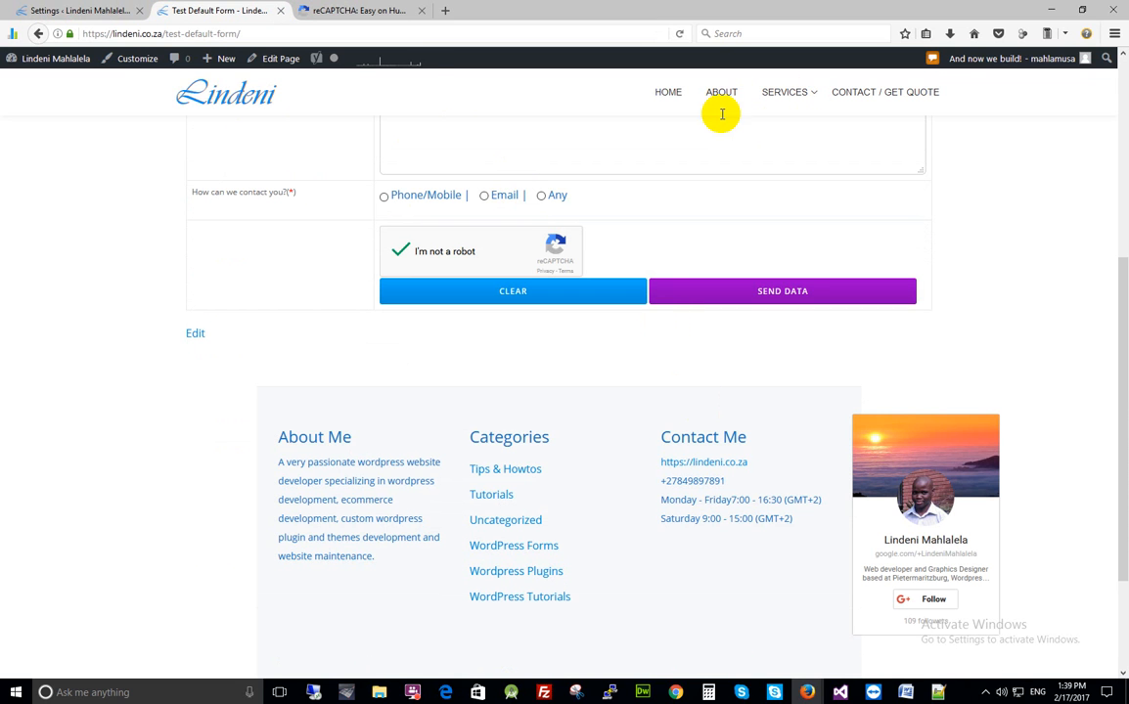
scroll(519, 227, up, 2)
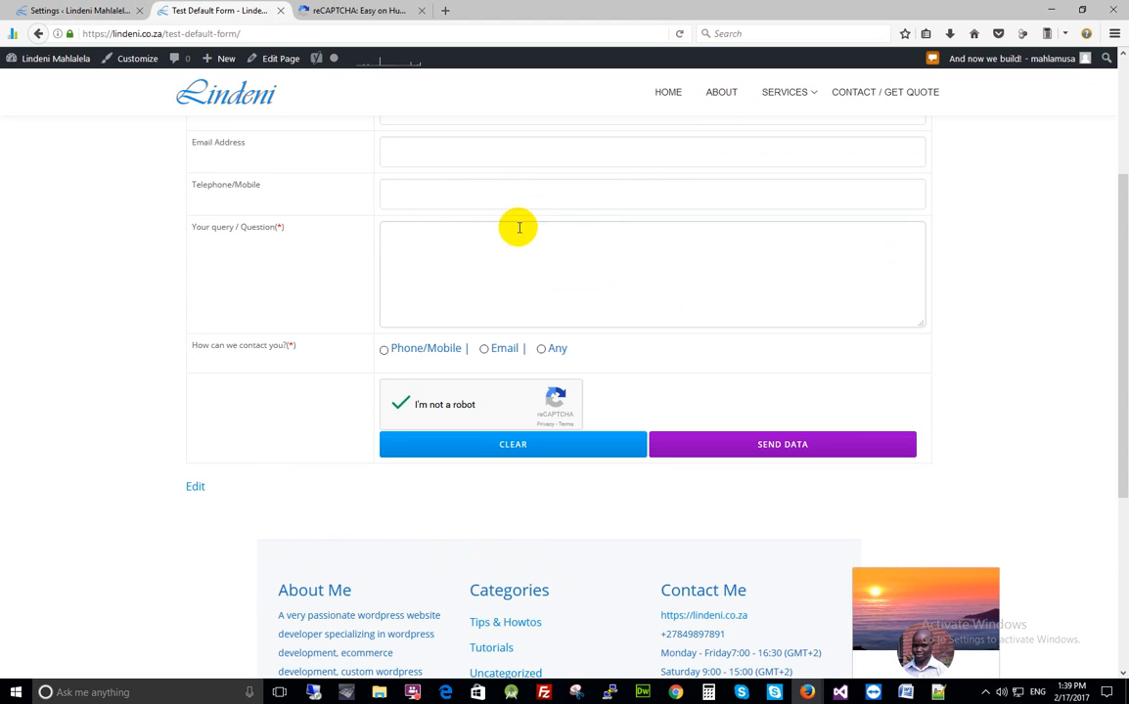